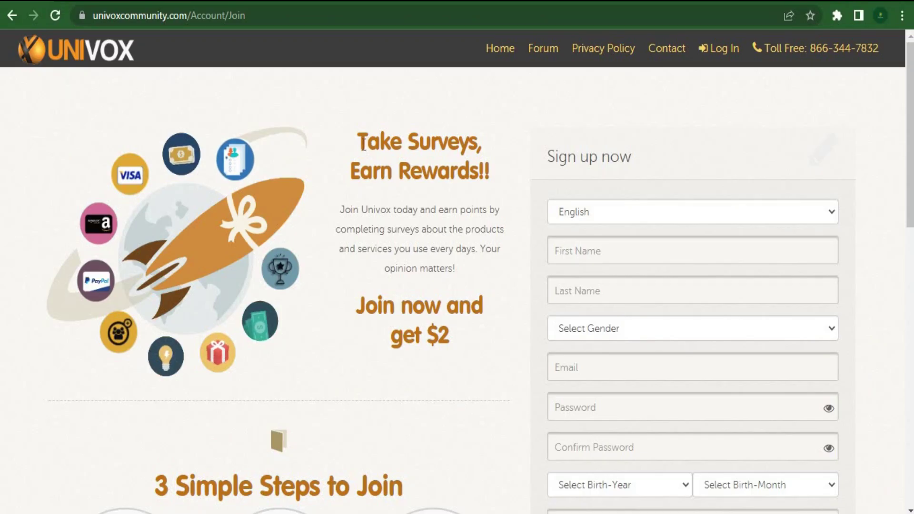
Read the survey rewards introduction and the $2 joining offer on the Univox join page.
triple_click(469, 149)
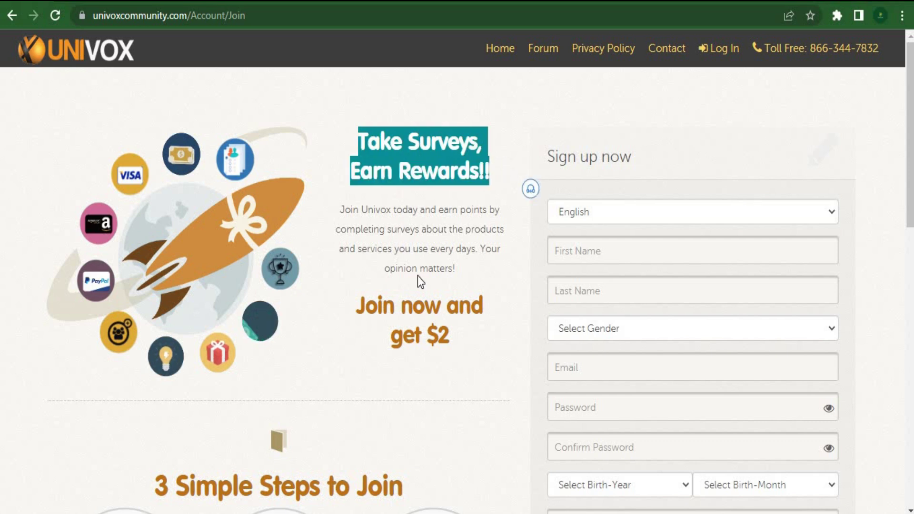
left_click_drag(342, 208, 493, 263)
left_click(421, 374)
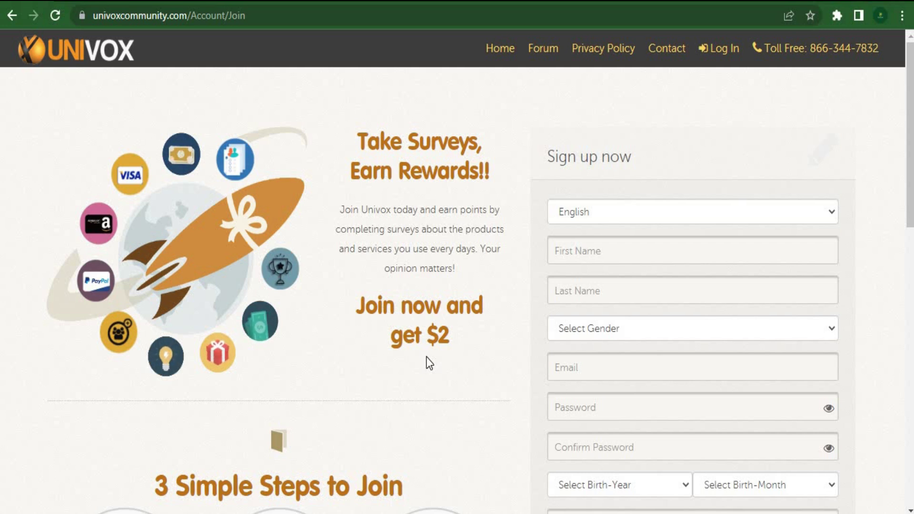
triple_click(480, 341)
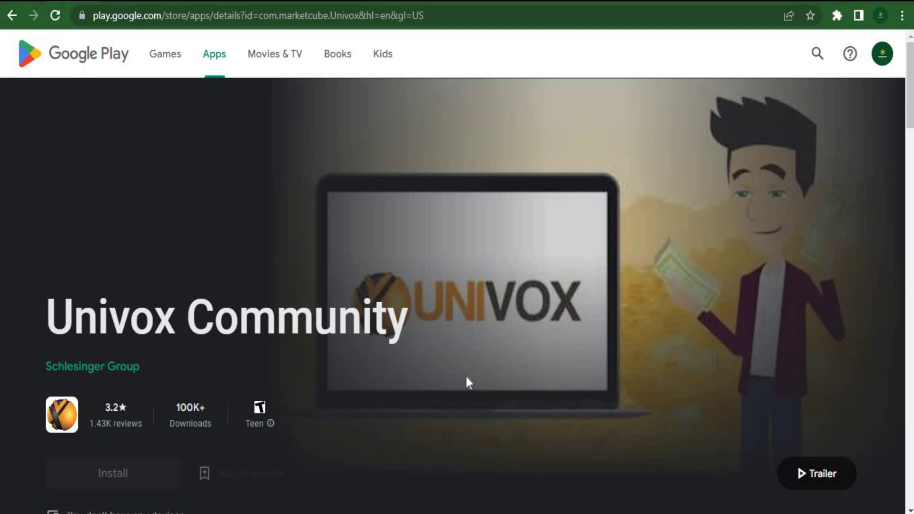
Review the Univox Community listing on Google Play, including its rating, downloads, screenshots and app description.
scroll(467, 376, "down", 2)
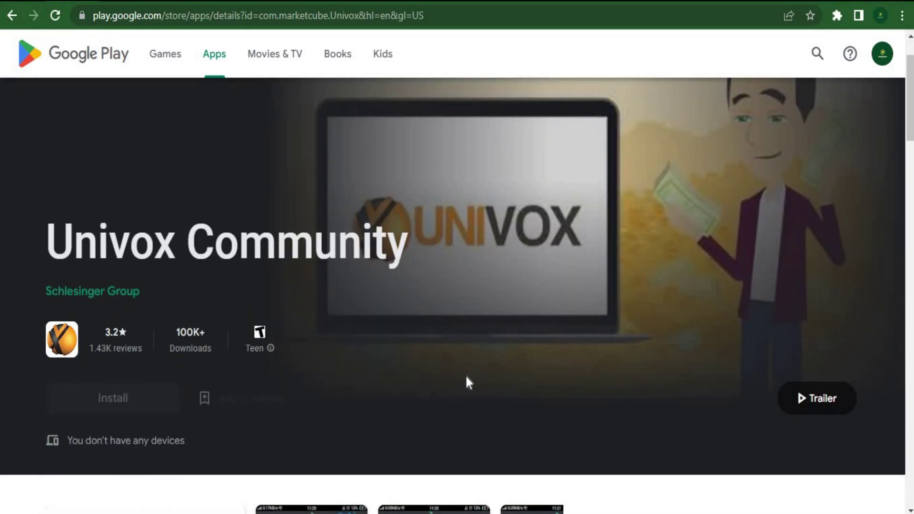
scroll(467, 376, "down", 2)
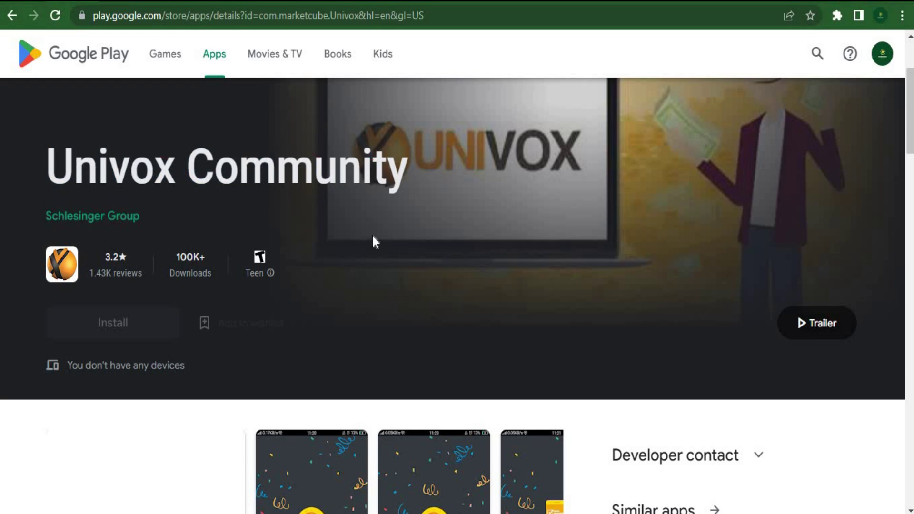
scroll(383, 333, "down", 4)
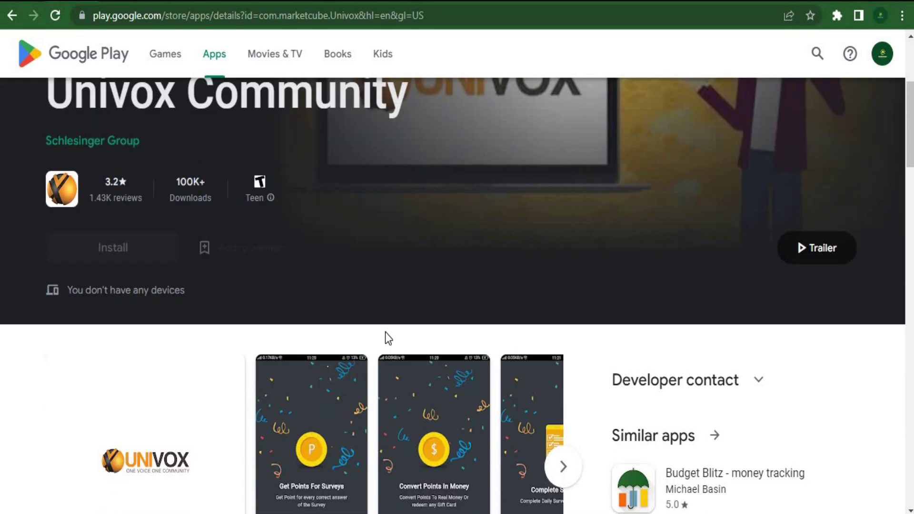
scroll(393, 349, "down", 2)
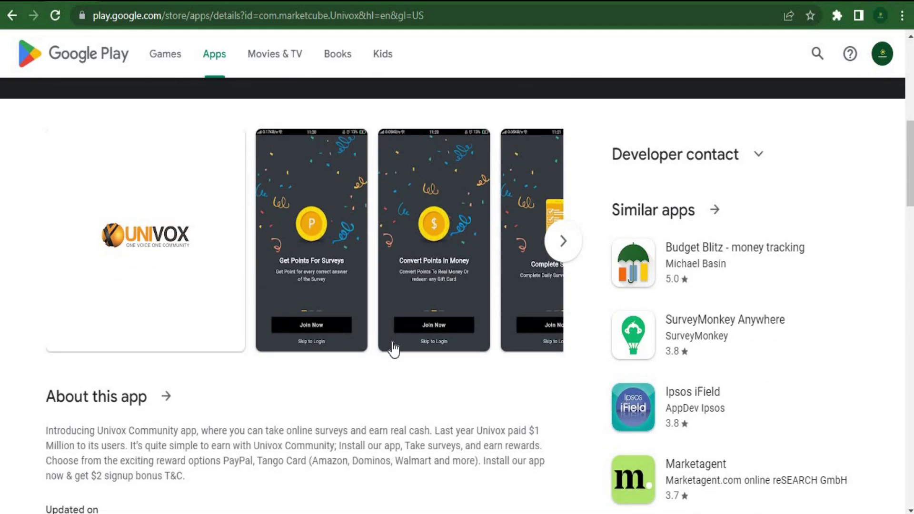
scroll(393, 347, "up", 3)
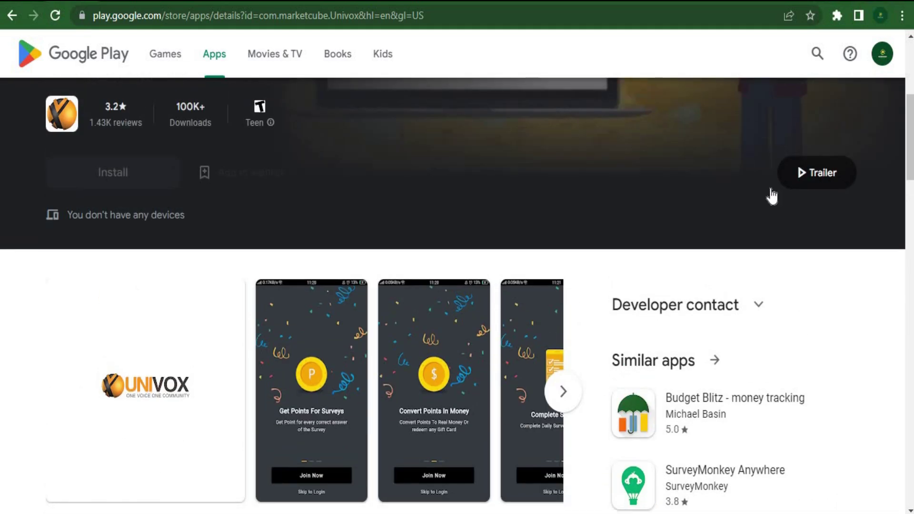
scroll(465, 284, "up", 4)
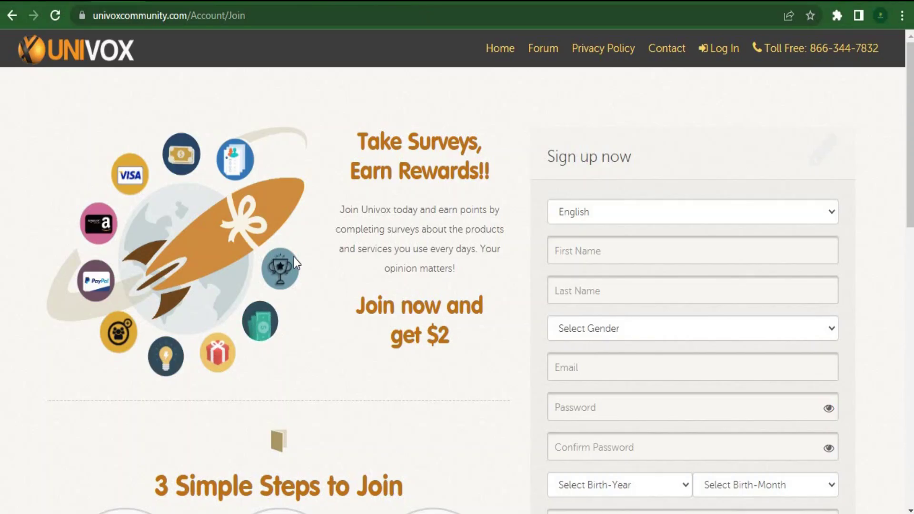
On the Univox join page, read the joining bonus offer and the Sign Up, Take Surveys and Earn Rewards steps.
left_click_drag(357, 305, 467, 330)
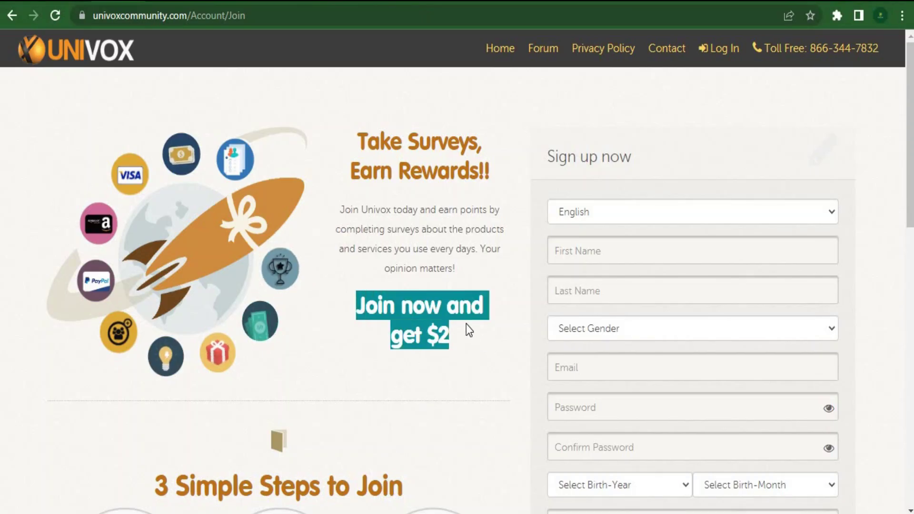
left_click(421, 383)
scroll(370, 384, "down", 6)
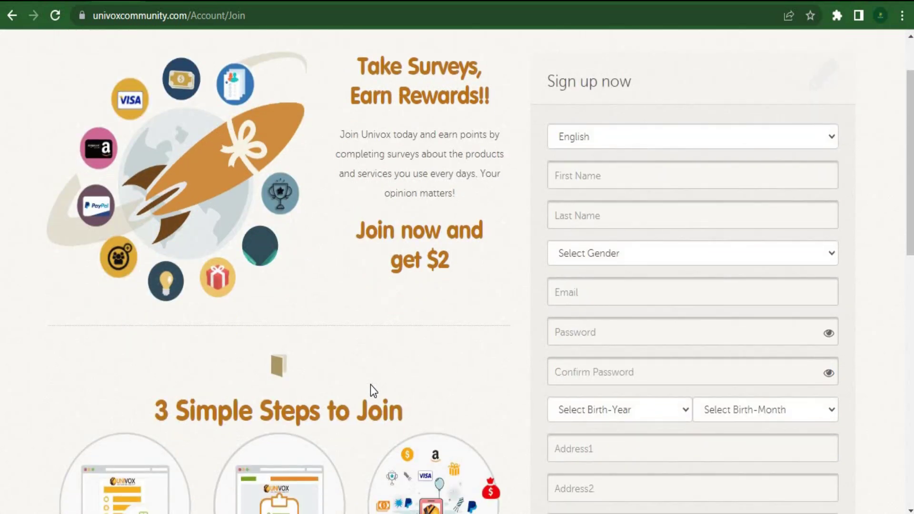
scroll(370, 385, "down", 2)
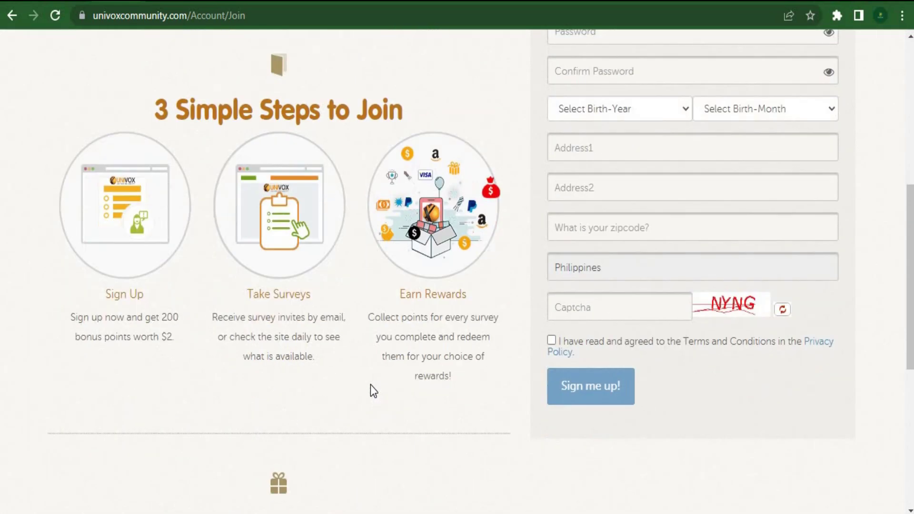
scroll(370, 385, "up", 2)
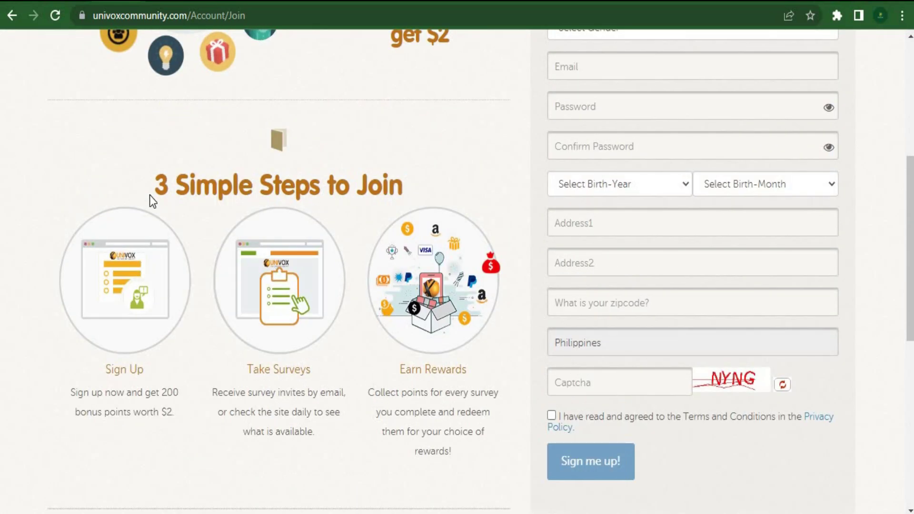
left_click_drag(150, 197, 424, 193)
left_click(269, 460)
left_click_drag(99, 376, 185, 418)
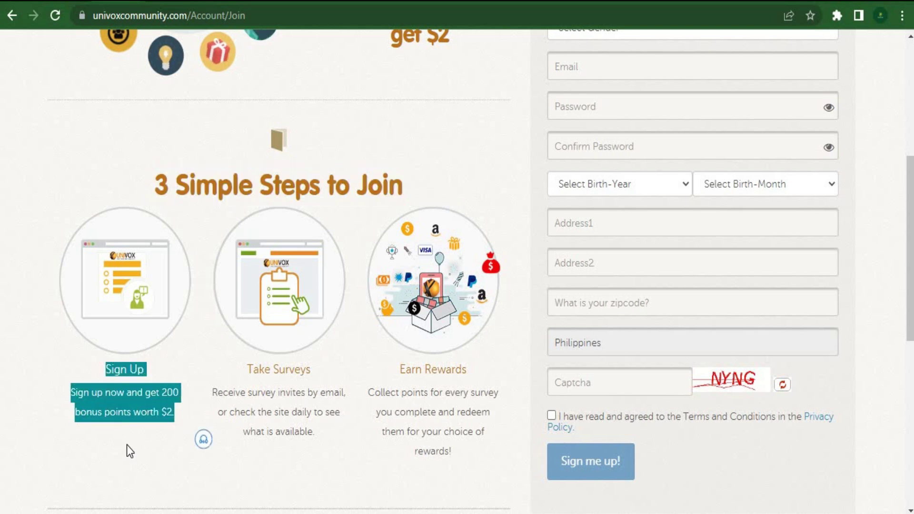
left_click_drag(242, 373, 328, 460)
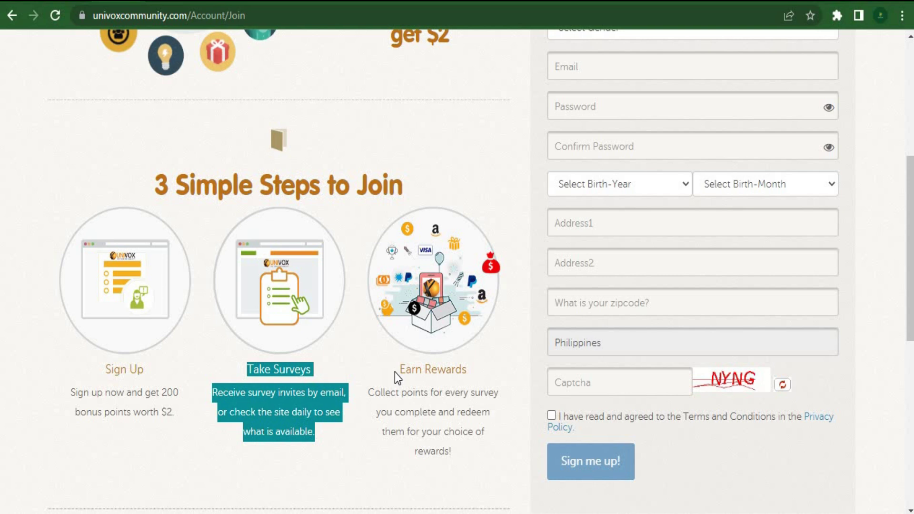
left_click_drag(395, 372, 464, 460)
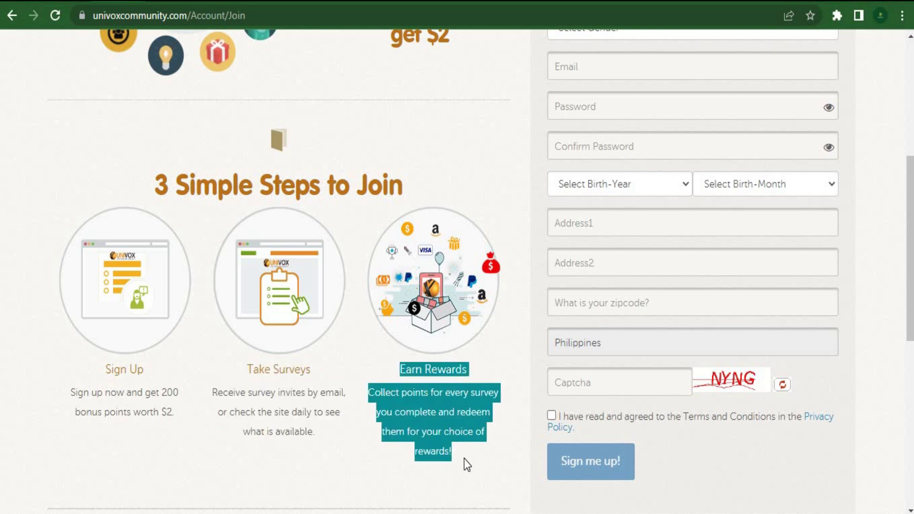
left_click(431, 479)
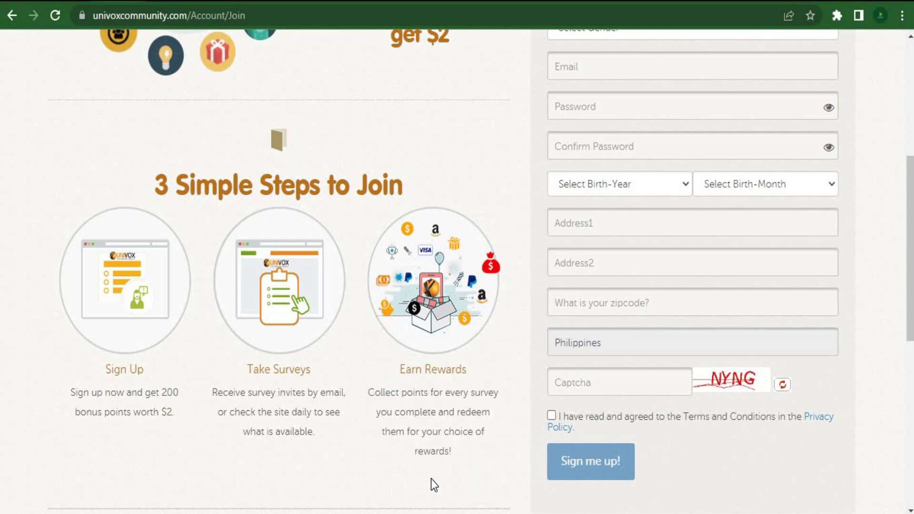
Examine the language, name, gender, email and password fields of the sign-up form.
scroll(431, 479, "up", 3)
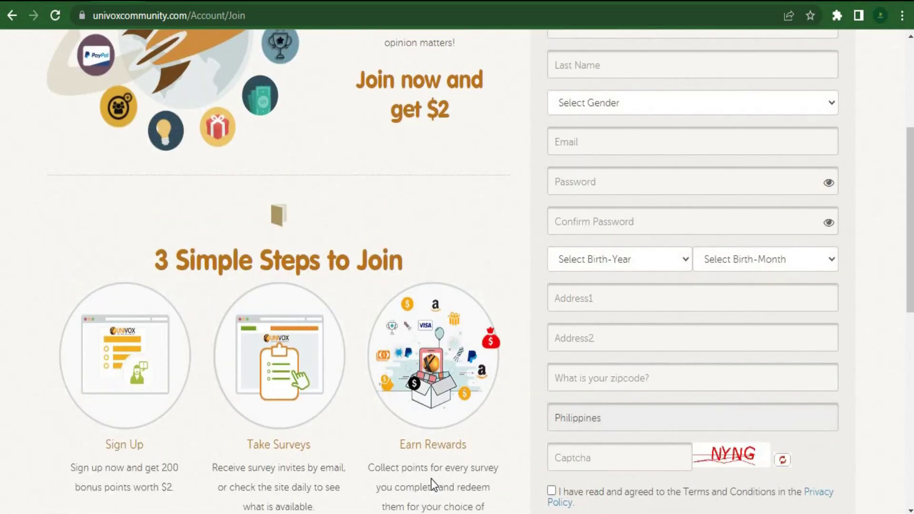
scroll(430, 479, "down", 3)
scroll(432, 479, "down", 2)
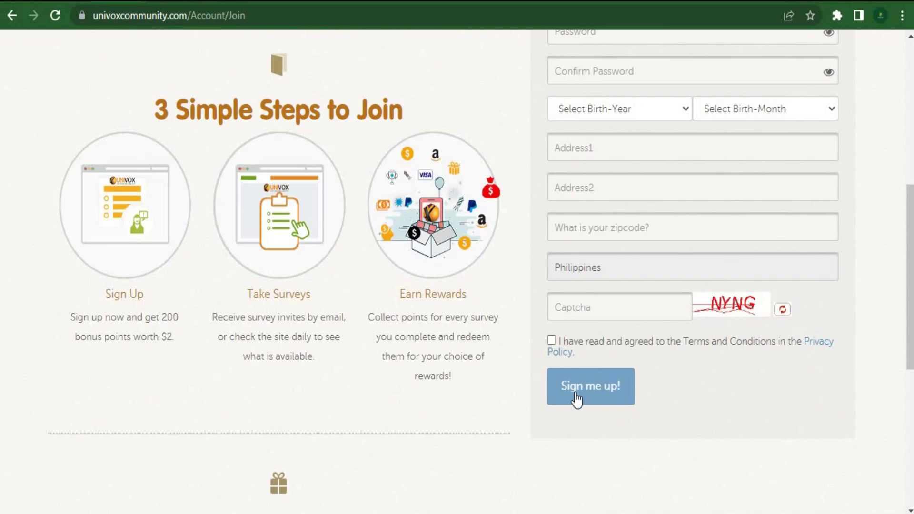
scroll(476, 418, "up", 6)
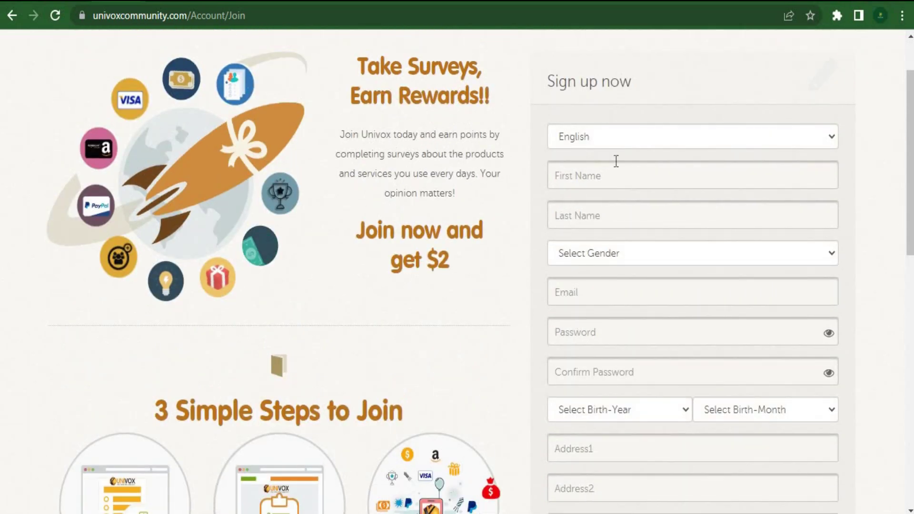
left_click(592, 255)
left_click(592, 256)
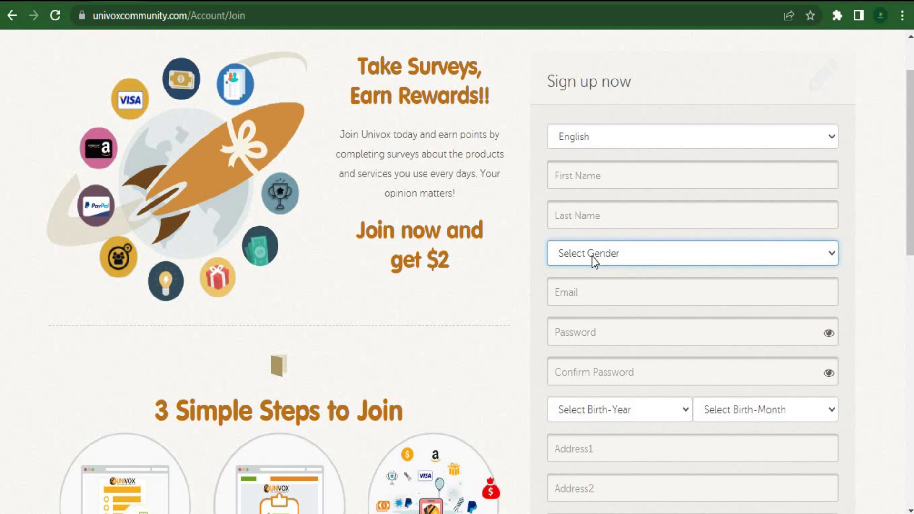
scroll(592, 294, "down", 2)
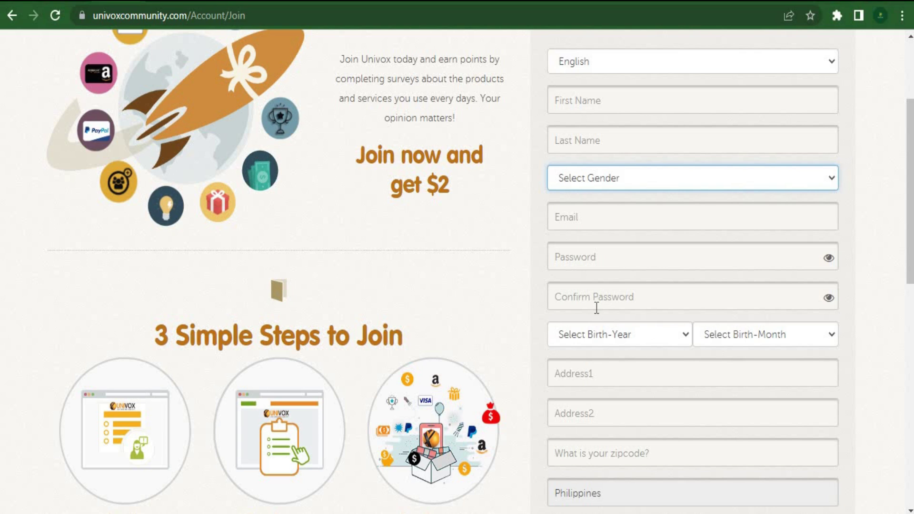
Examine the birth year and month, address, zipcode, country, captcha and terms agreement fields of the sign-up form.
scroll(667, 247, "down", 3)
left_click(682, 190)
left_click(796, 186)
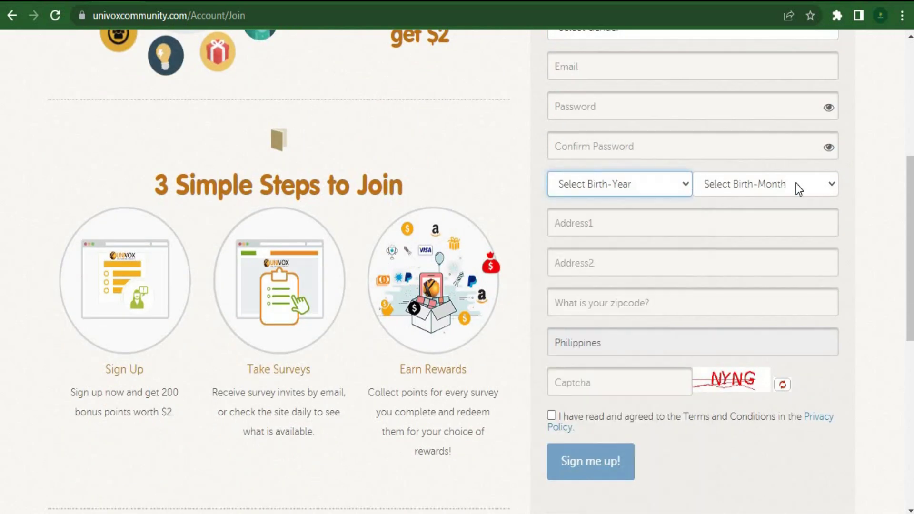
left_click(830, 187)
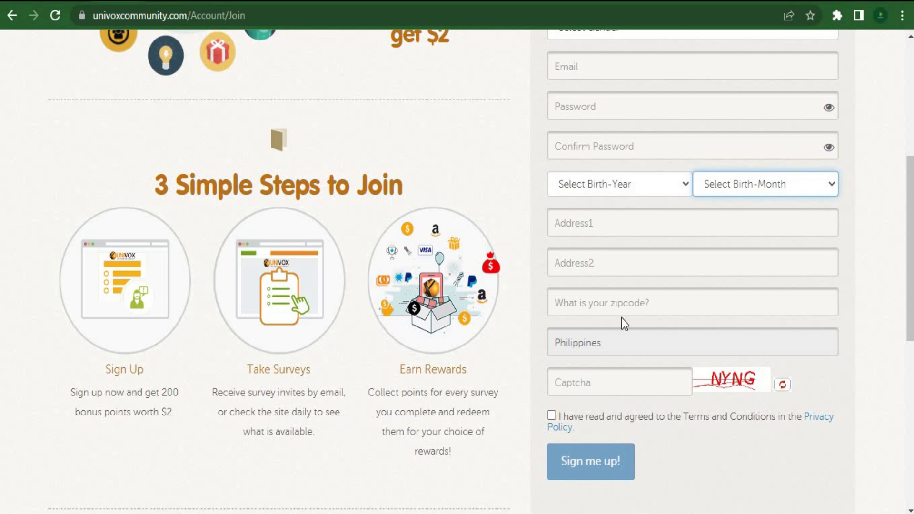
scroll(621, 320, "down", 2)
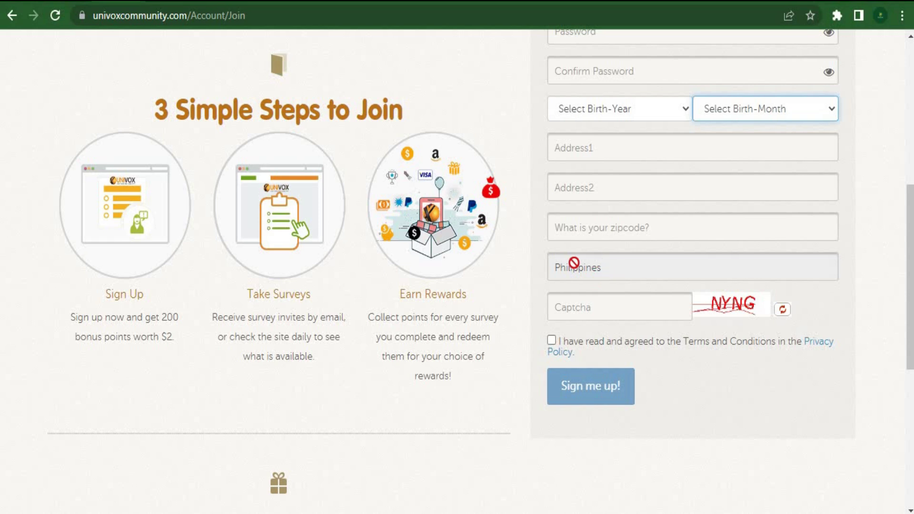
left_click(581, 309)
left_click(553, 340)
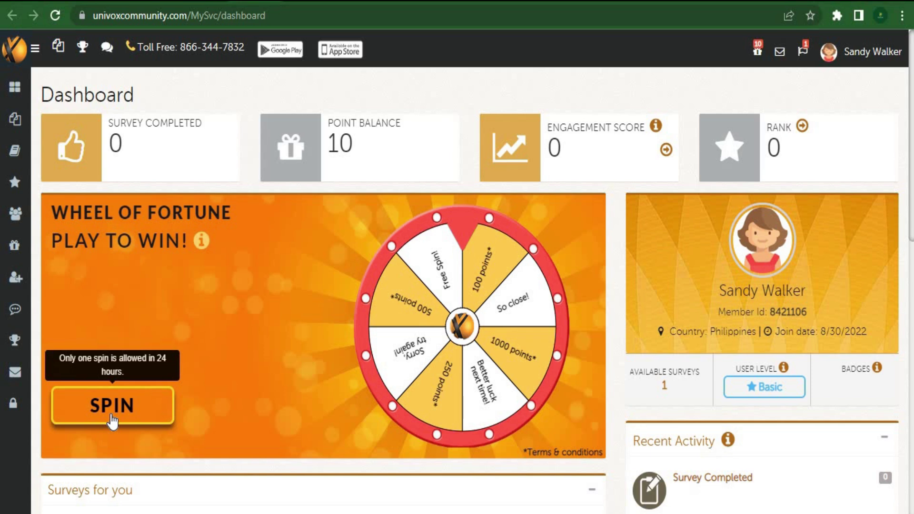
Spin the Wheel of Fortune on the member dashboard.
left_click(112, 421)
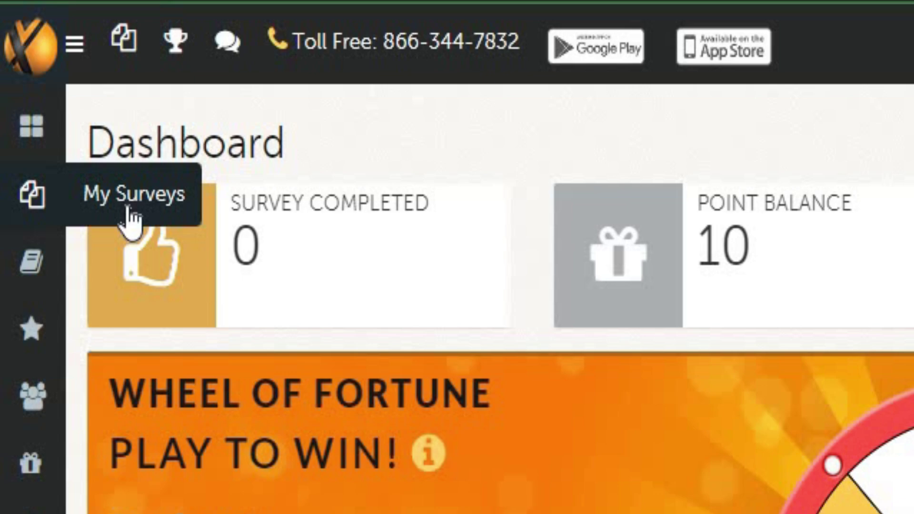
Open the surveys page and sort the Hot Surveys by LOI:High to Low.
left_click(130, 219)
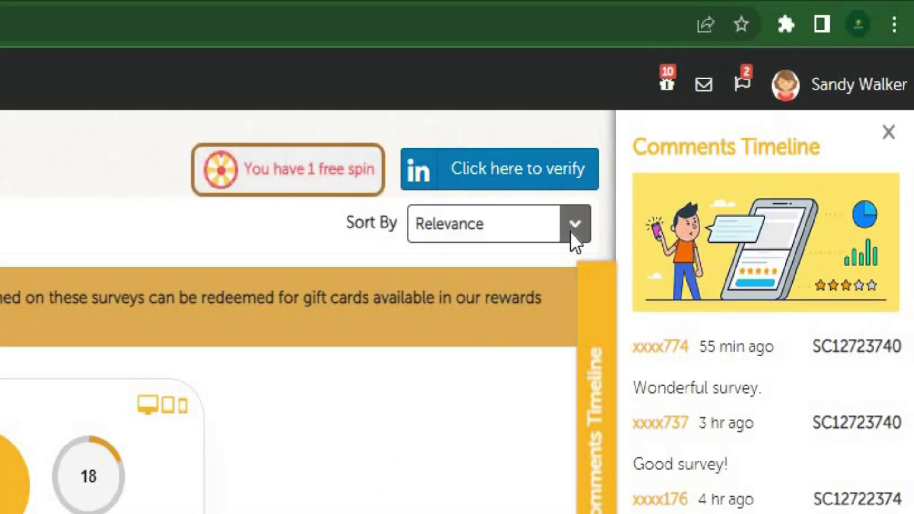
left_click(571, 231)
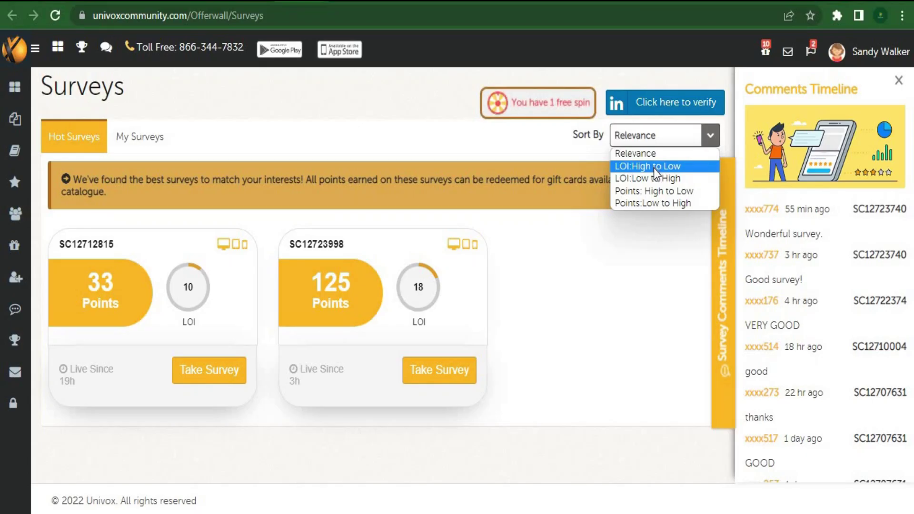
left_click(653, 167)
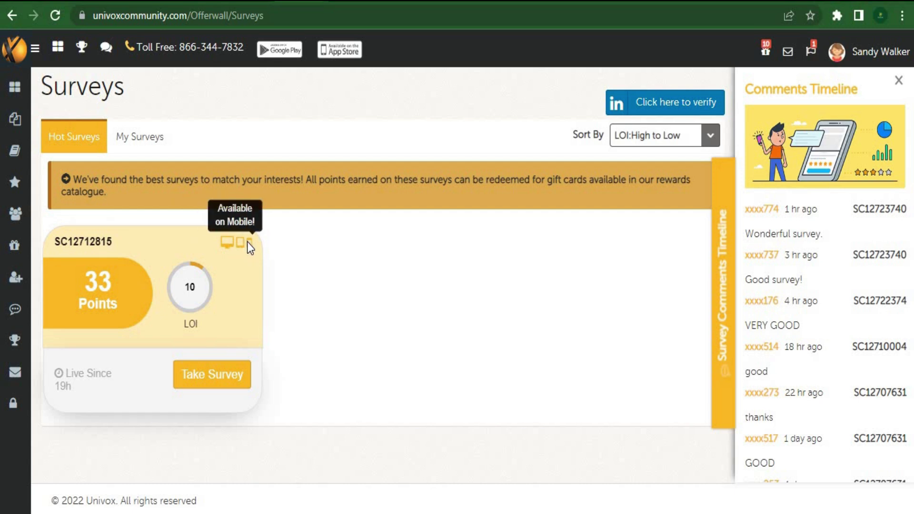
Start the 33-point survey and check the answer options for the number of employees at the organization.
left_click(222, 378)
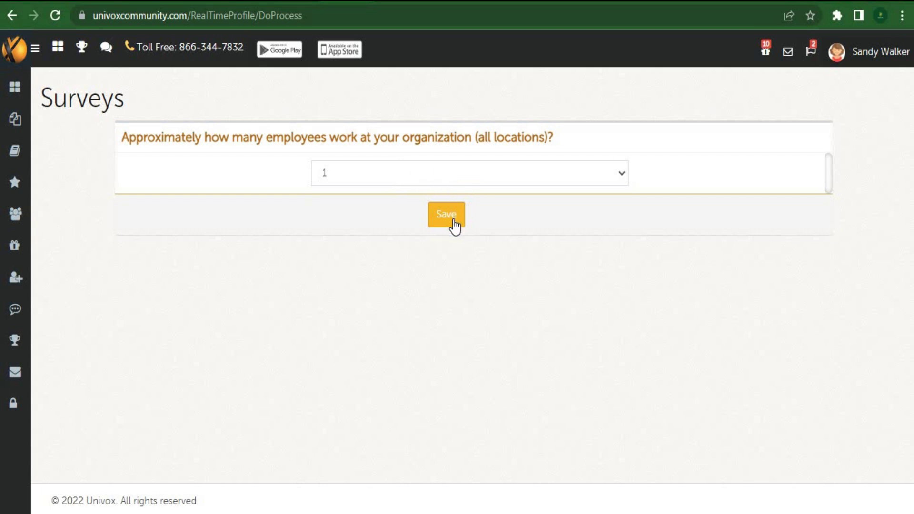
left_click(622, 174)
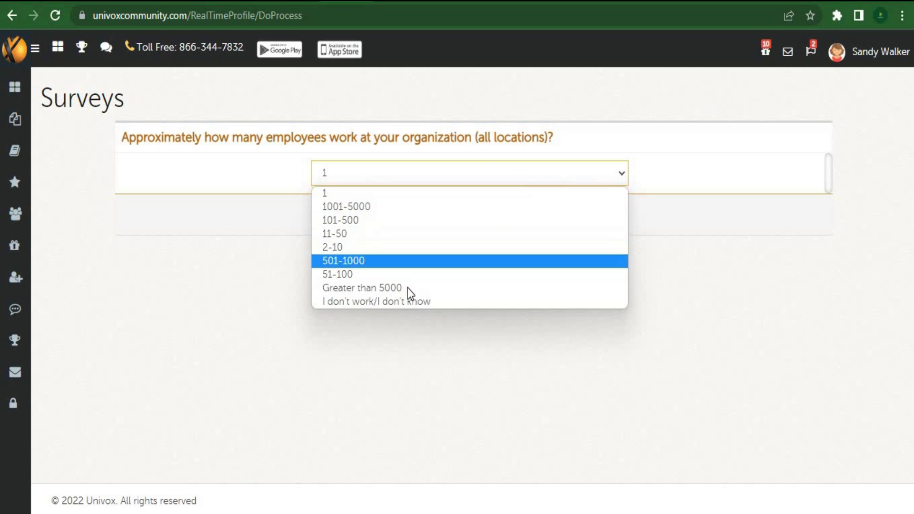
left_click(402, 325)
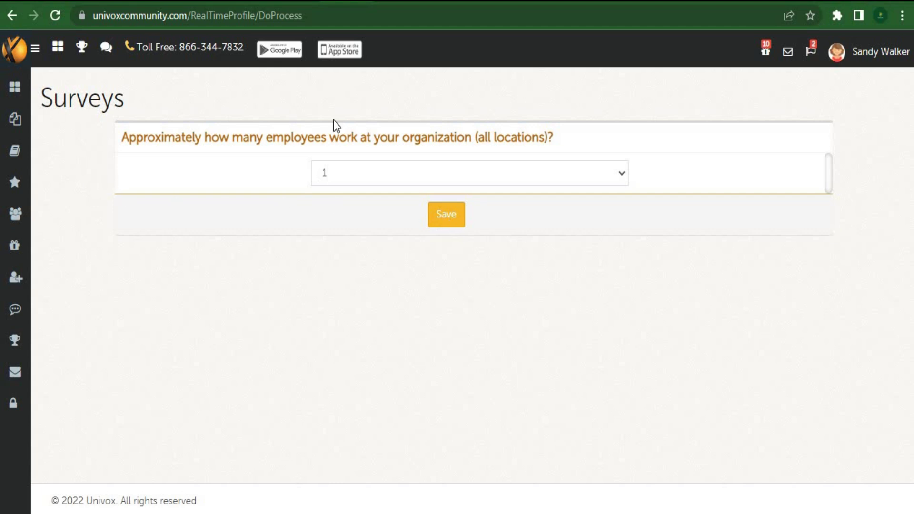
Open the member's account page to view the communication preferences.
left_click(858, 63)
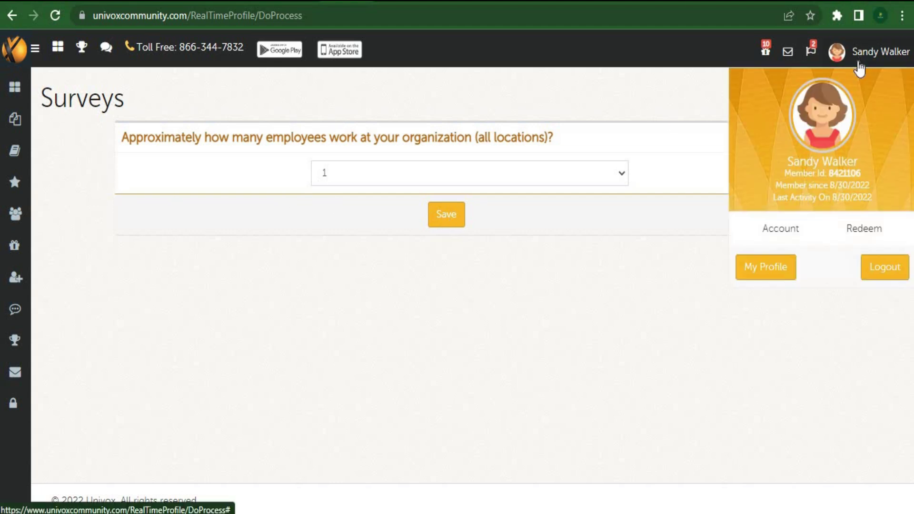
left_click(789, 235)
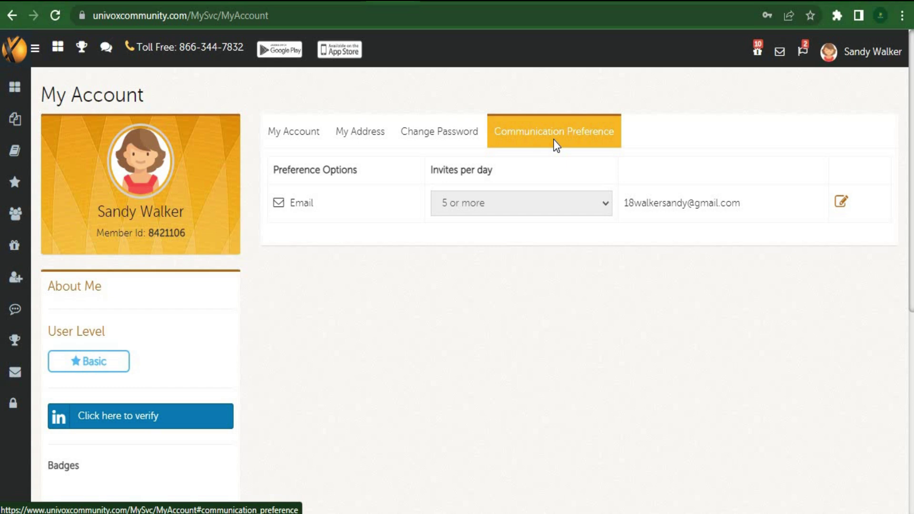
Edit the email communication preference, set the invites per day to 5 or more, and save it.
left_click(839, 203)
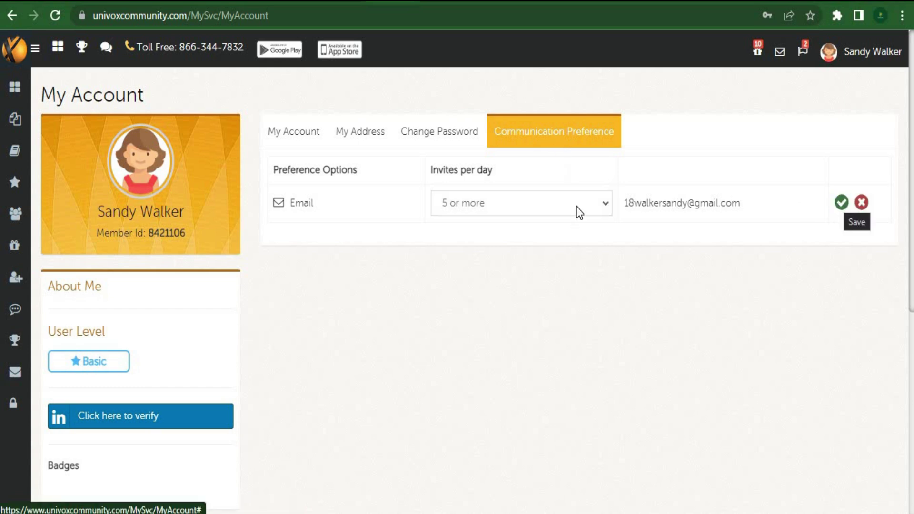
left_click(610, 205)
left_click(499, 296)
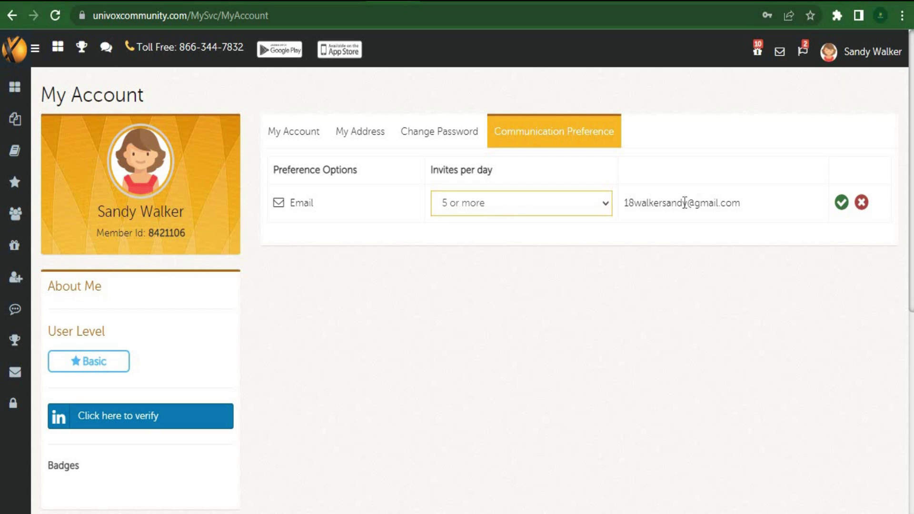
left_click(840, 203)
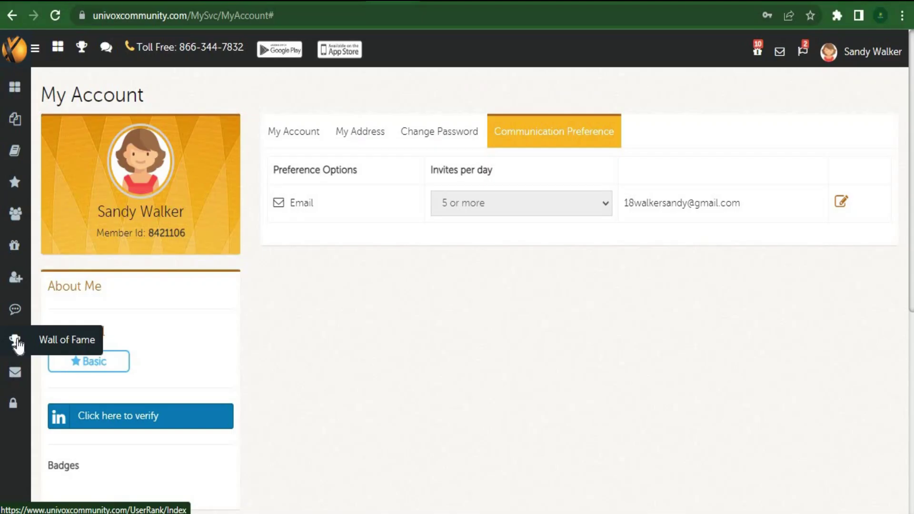
Open the Wall of Fame page and review the daily leaderboard, the winners, and the daily and monthly earnings.
left_click(18, 346)
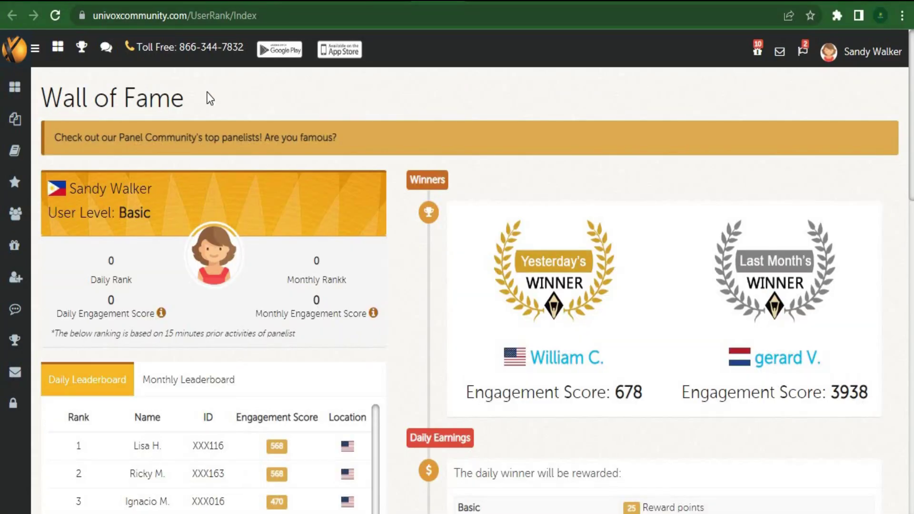
left_click_drag(184, 98, 36, 99)
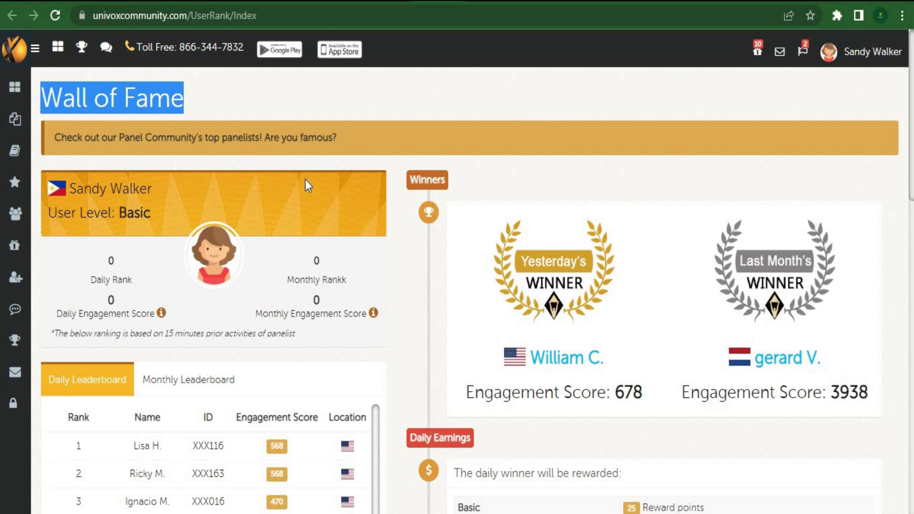
scroll(326, 199, "down", 3)
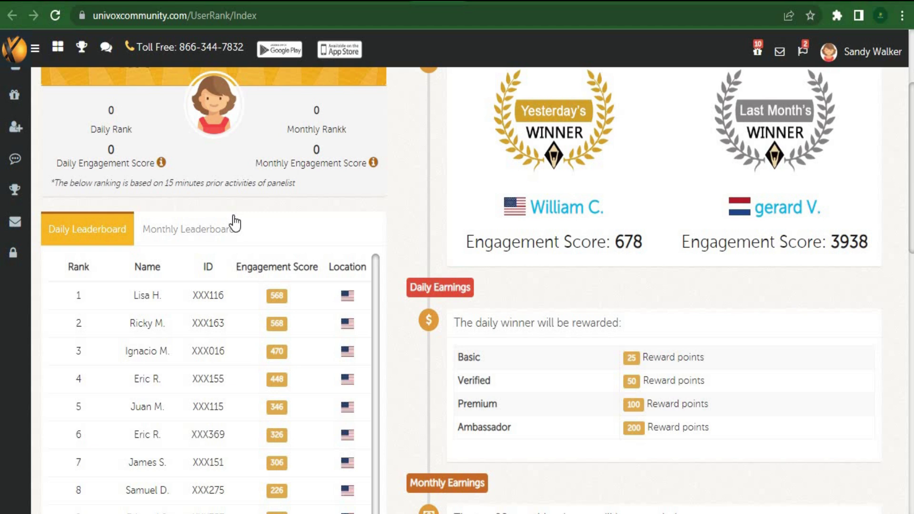
scroll(219, 220, "down", 2)
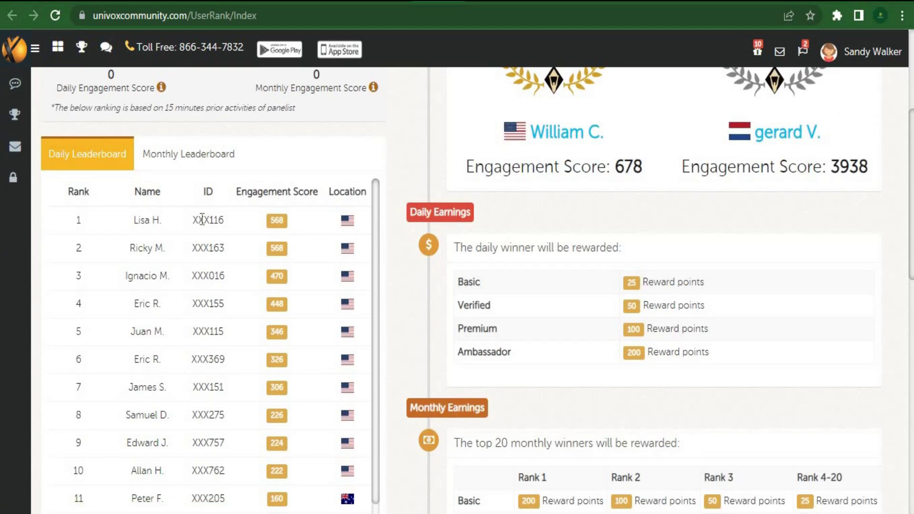
scroll(572, 267, "up", 4)
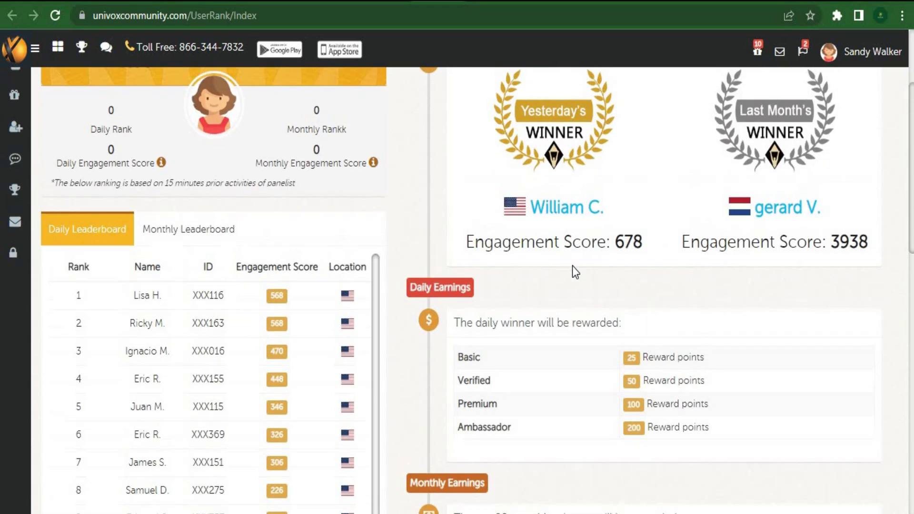
scroll(295, 325, "down", 2)
scroll(278, 295, "down", 3)
scroll(286, 323, "up", 3)
scroll(908, 239, "down", 3)
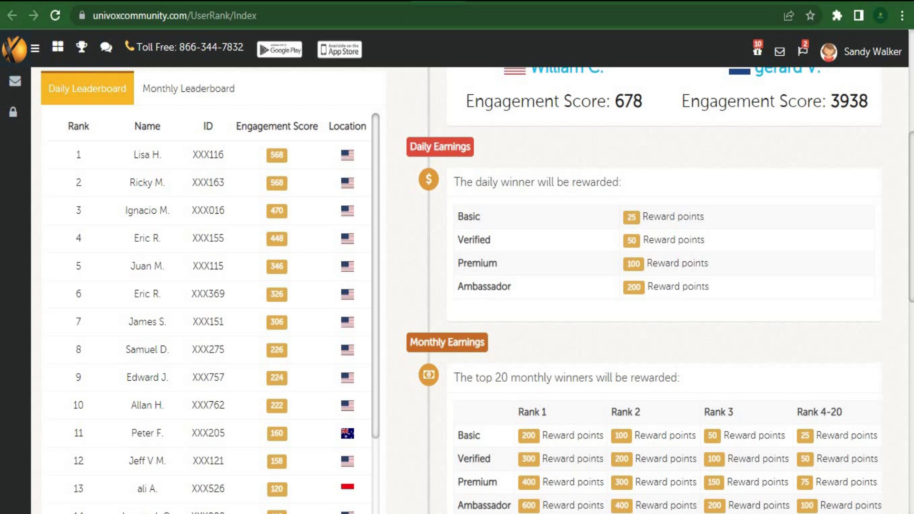
scroll(461, 291, "down", 9)
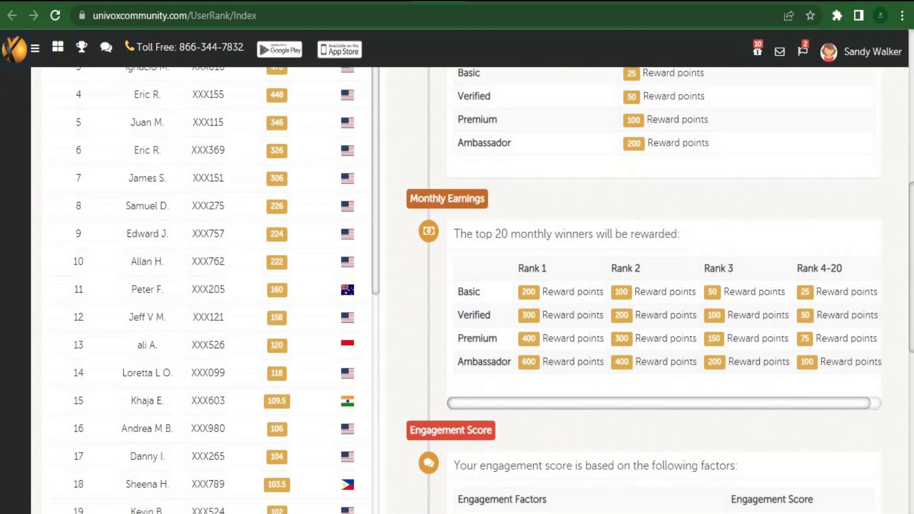
Examine the engagement factors and their scores on the Wall of Fame page, from survey attempts to mobile use.
left_click_drag(566, 208, 457, 212)
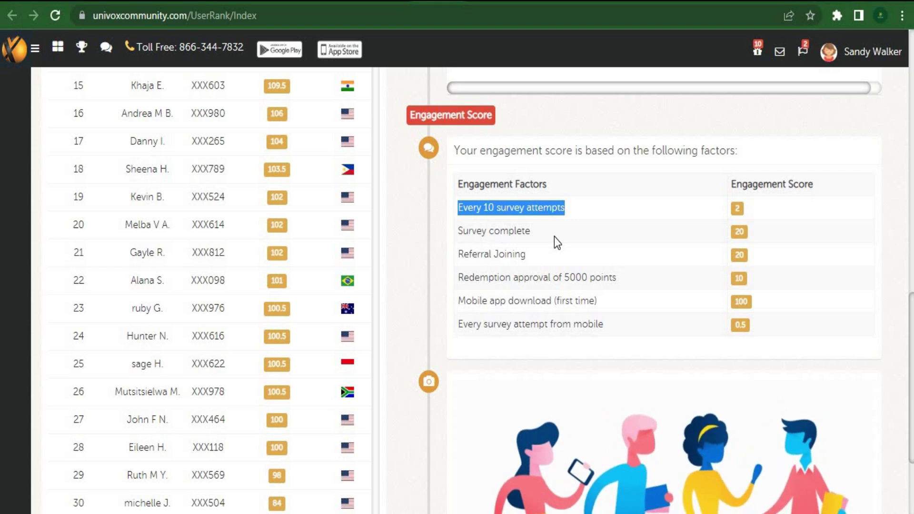
left_click_drag(473, 258, 532, 260)
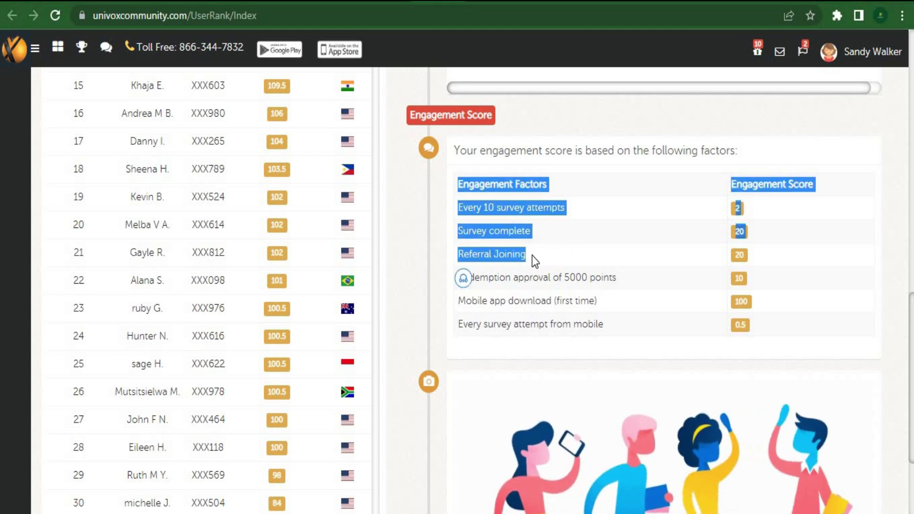
left_click(548, 259)
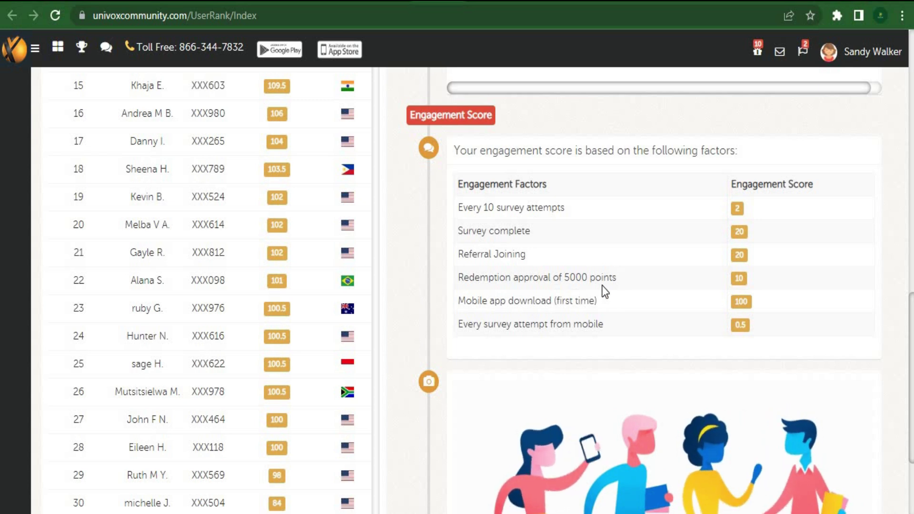
left_click_drag(612, 277, 613, 332)
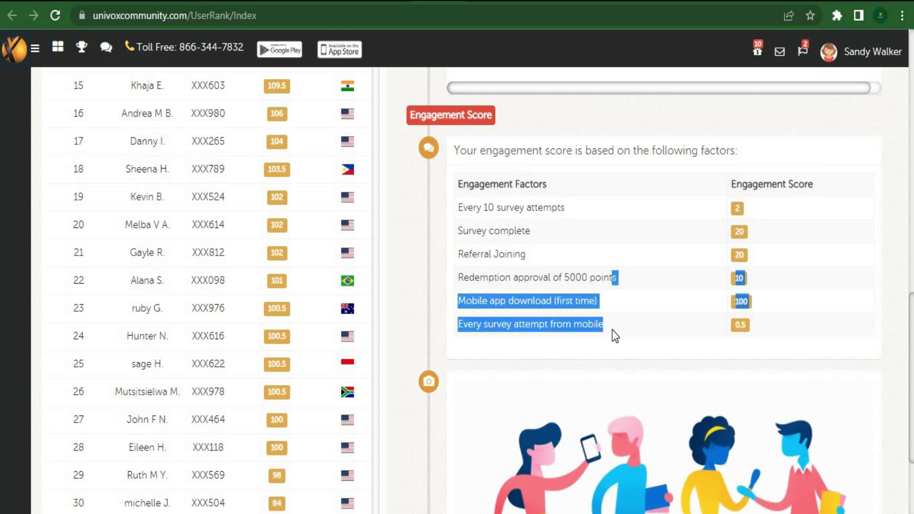
left_click(551, 333)
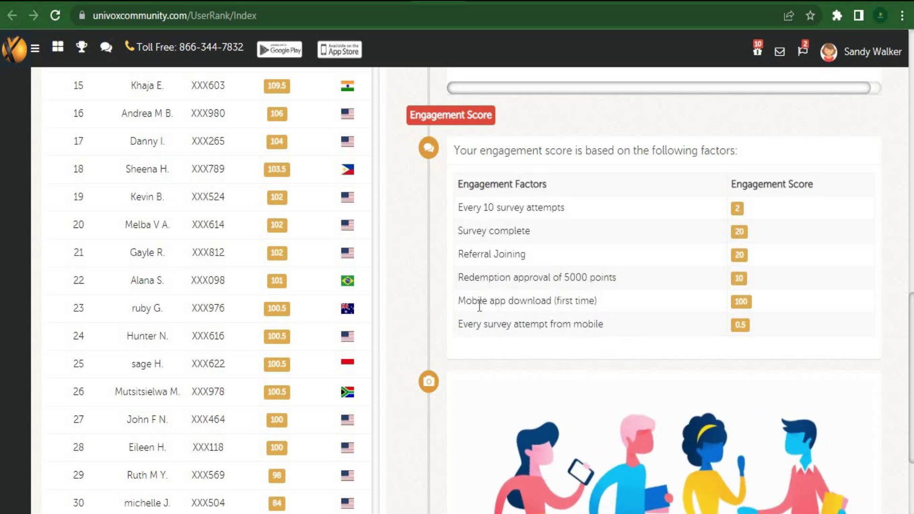
scroll(476, 282, "up", 6)
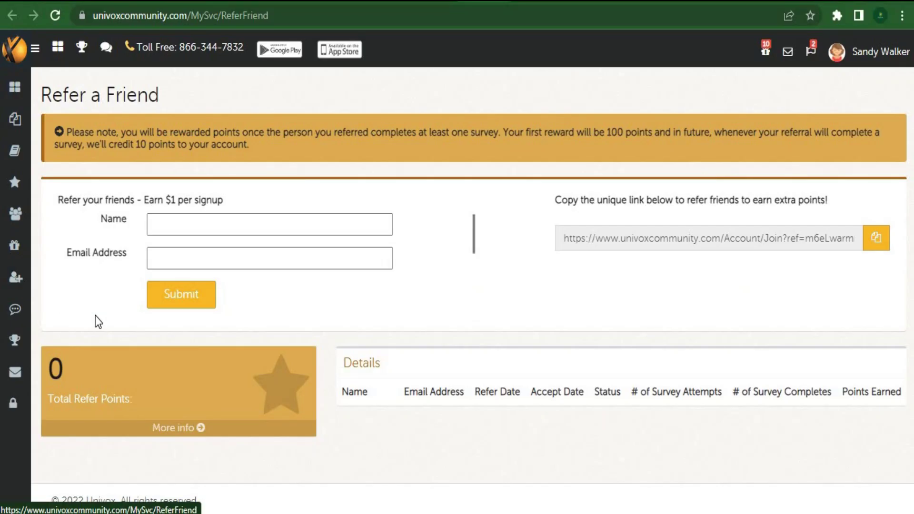
Check the name and email address fields on the Refer a Friend page and copy the unique referral link.
left_click_drag(111, 45, 123, 46)
left_click_drag(244, 208, 224, 202)
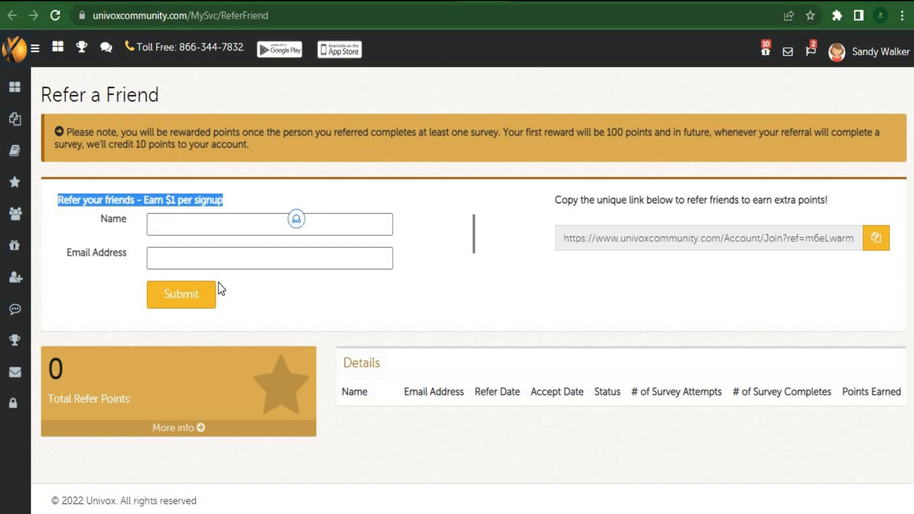
left_click(320, 306)
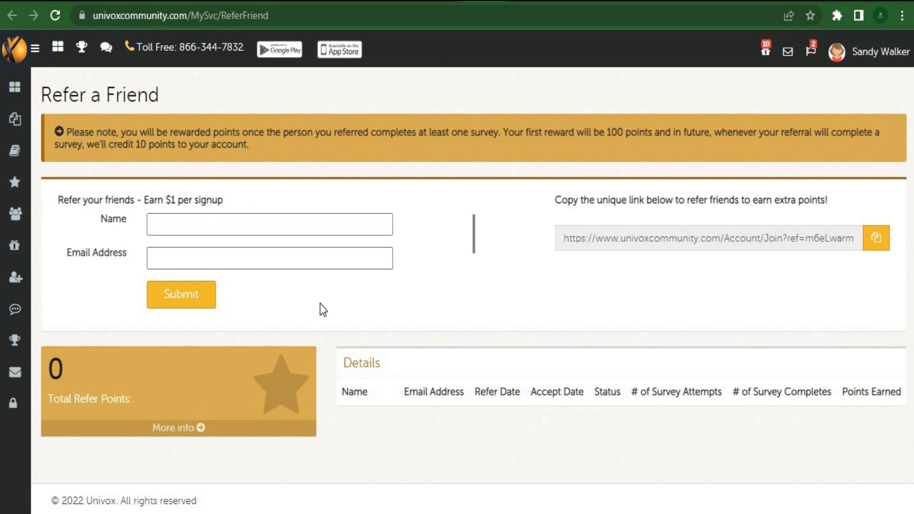
left_click(167, 224)
left_click(150, 254)
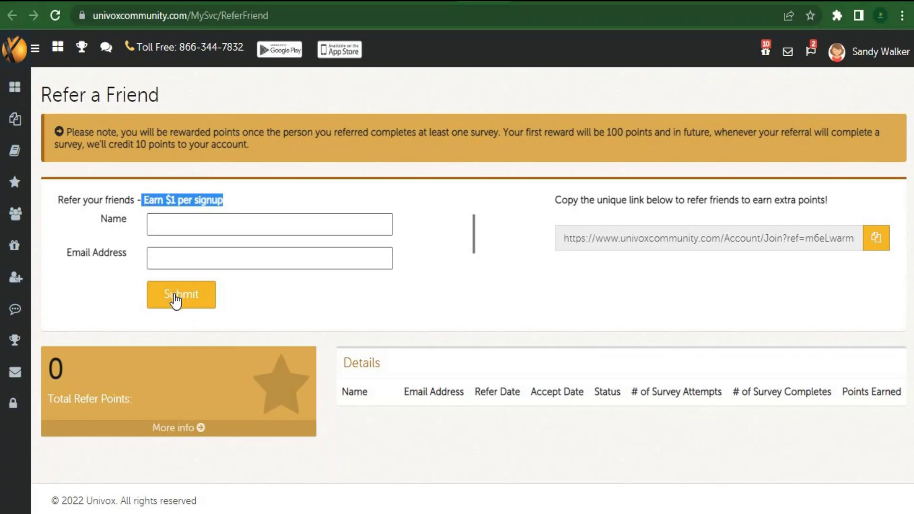
left_click(885, 242)
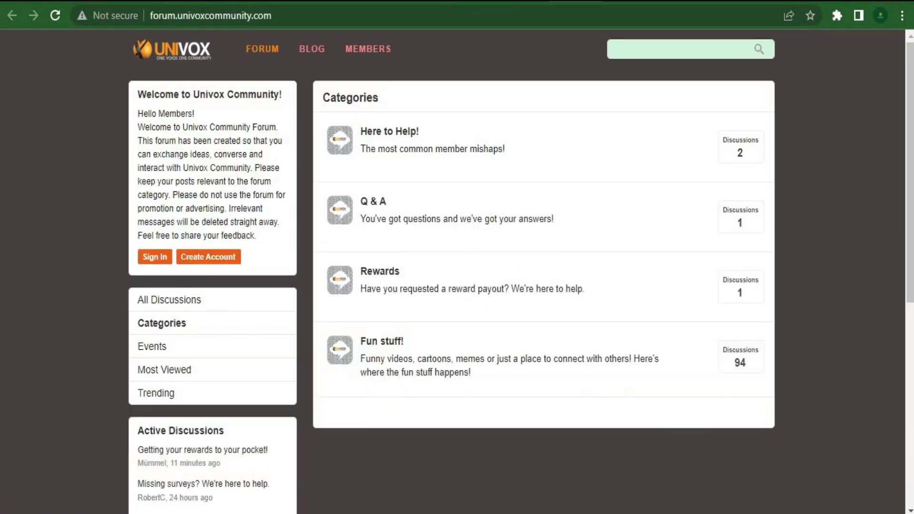
Start creating an account on the Univox Community forum.
left_click(217, 258)
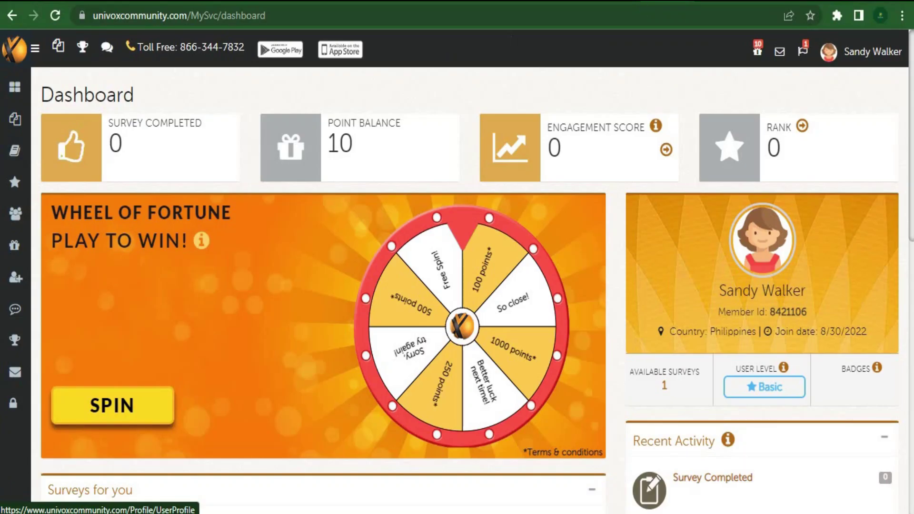
Open the Profile Survey page and look through its question categories from Automobile to VideoGames.
left_click(15, 119)
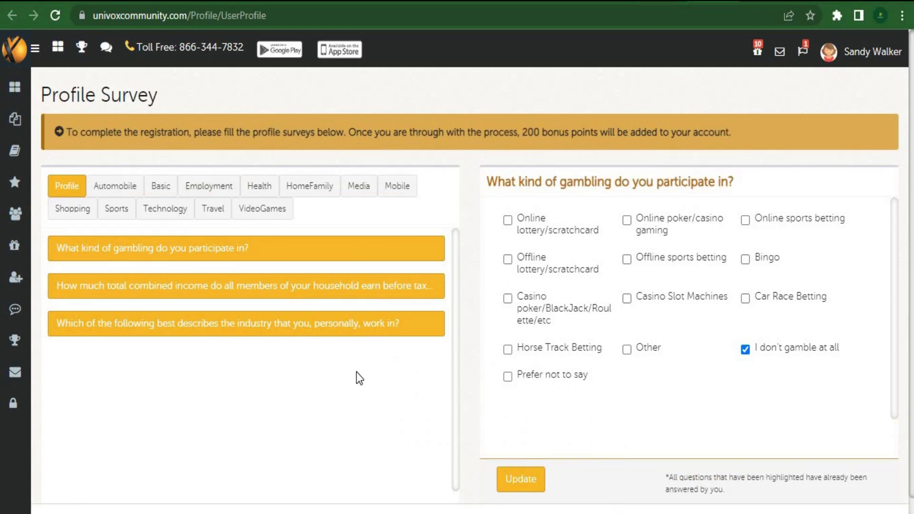
scroll(447, 388, "down", 1)
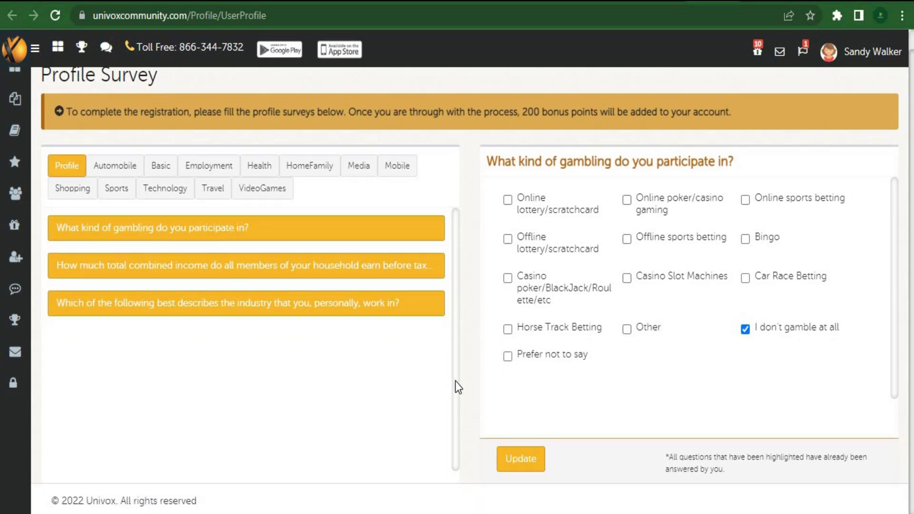
left_click(116, 167)
left_click(160, 167)
left_click(207, 167)
left_click(259, 166)
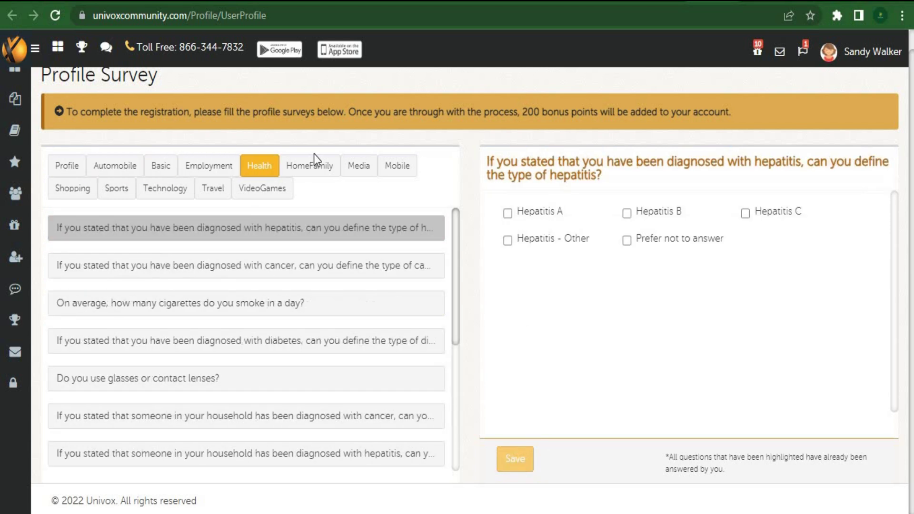
left_click(327, 166)
left_click(378, 168)
left_click(397, 167)
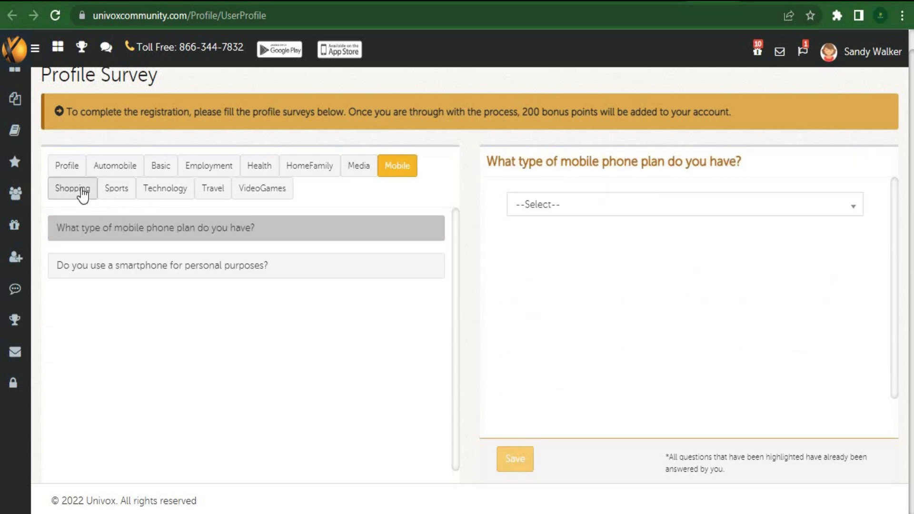
left_click(72, 189)
left_click(145, 191)
left_click(212, 189)
left_click(262, 190)
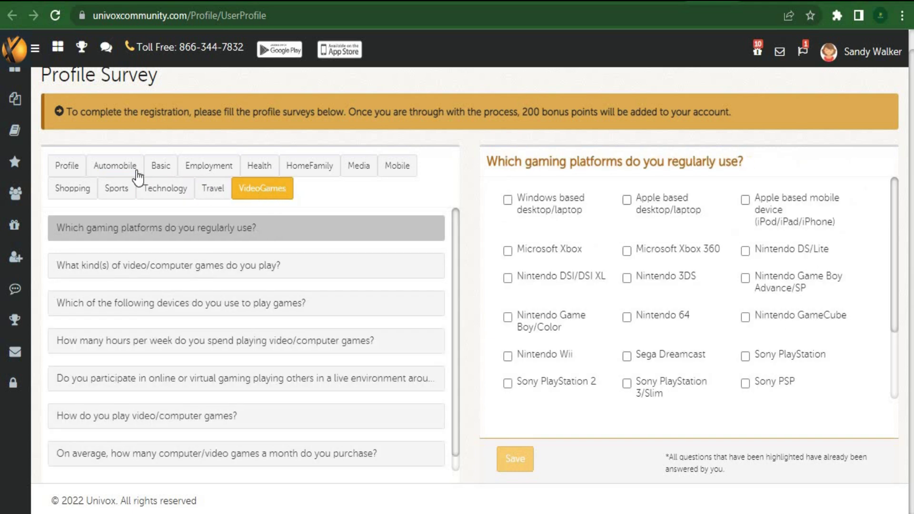
Revisit the Automobile, Profile, Basic, Employment, HomeFamily and Health categories of the profile survey to review their questions.
left_click(106, 169)
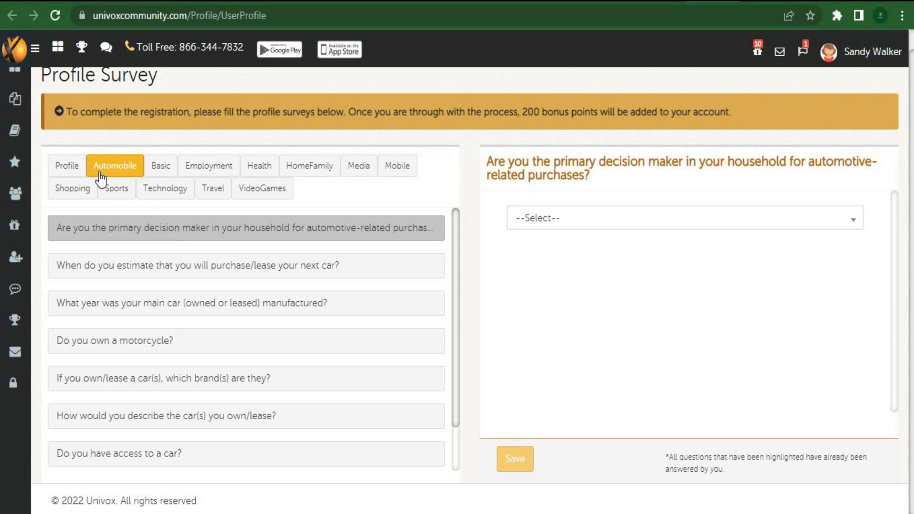
left_click(66, 166)
left_click(160, 165)
left_click(202, 165)
left_click(259, 165)
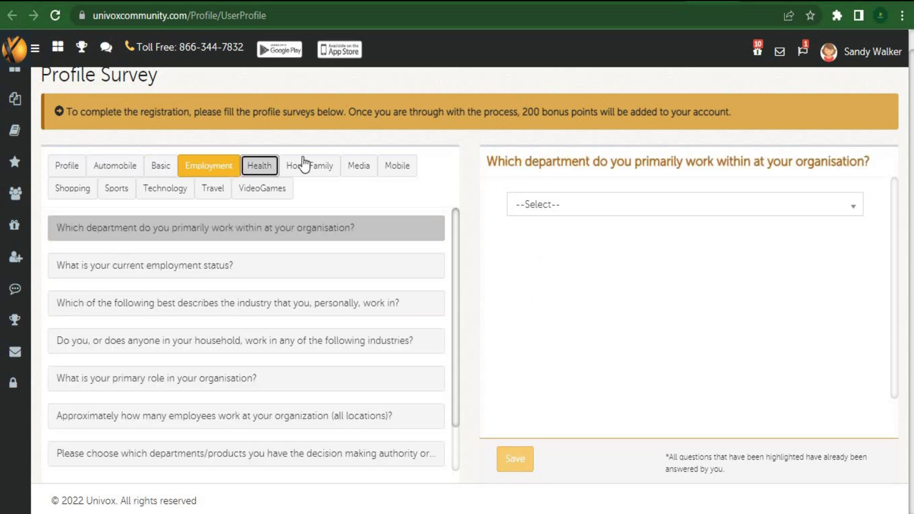
left_click(310, 165)
left_click(66, 166)
left_click(132, 166)
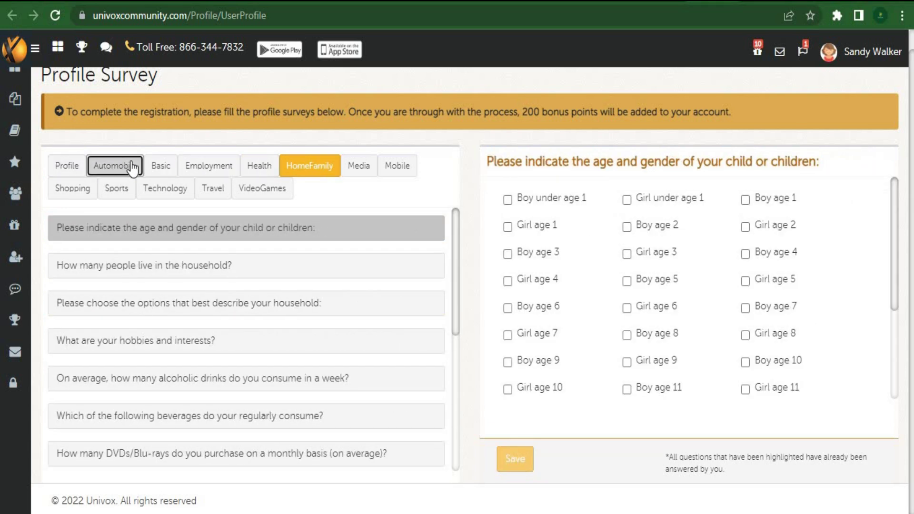
left_click(172, 166)
left_click(217, 169)
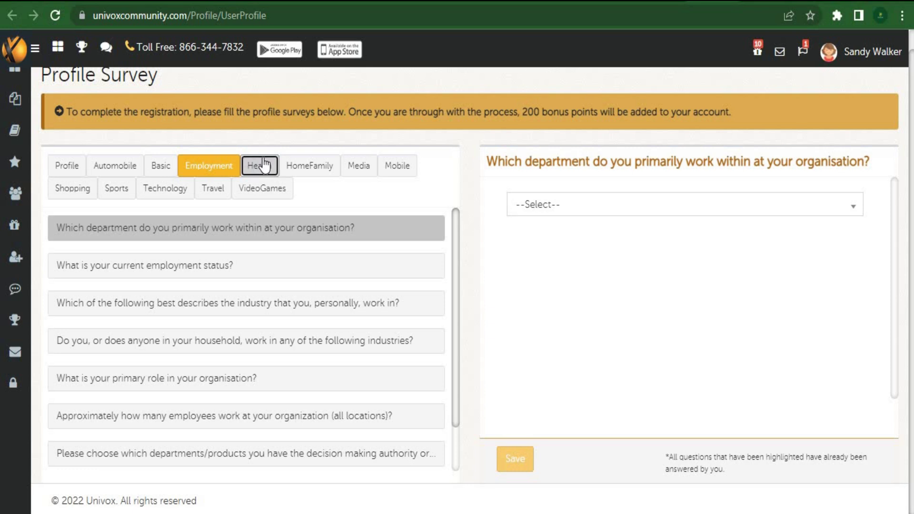
left_click(260, 165)
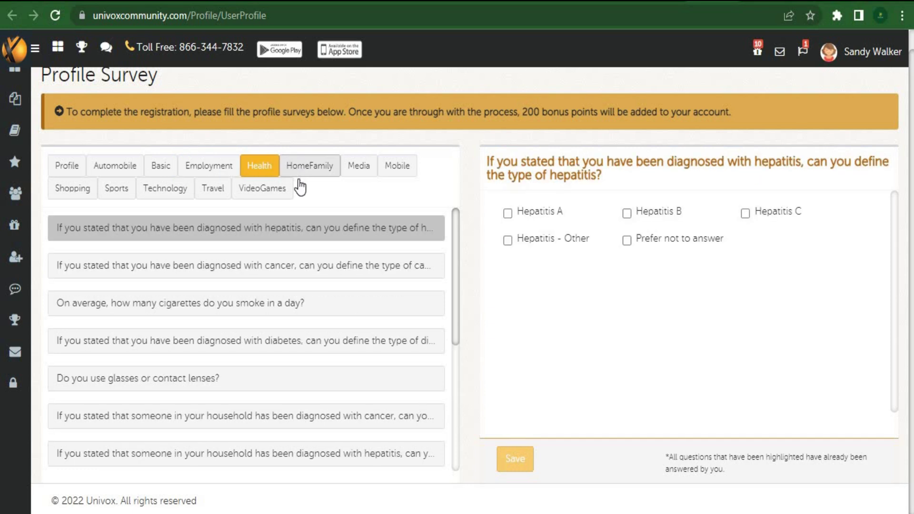
Check the Shopping and Technology questions and open the Health question about the type of cancer diagnosed.
left_click(64, 191)
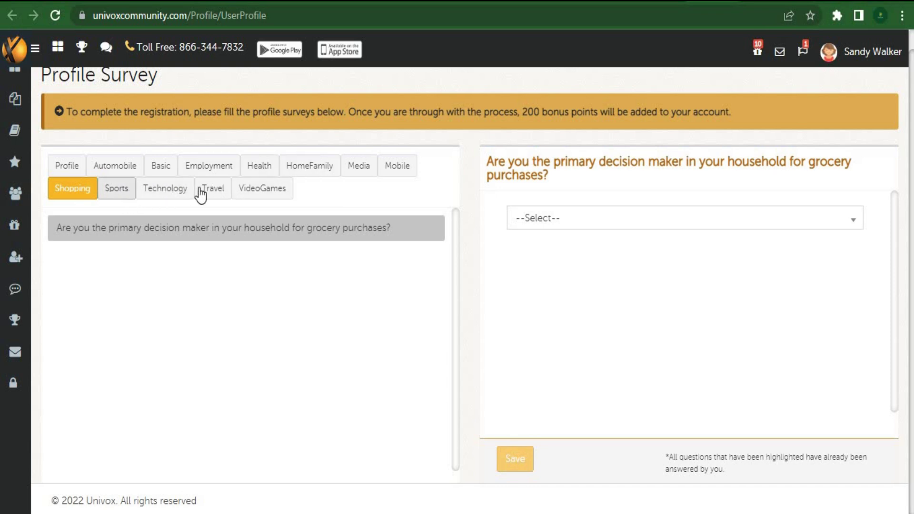
left_click(147, 197)
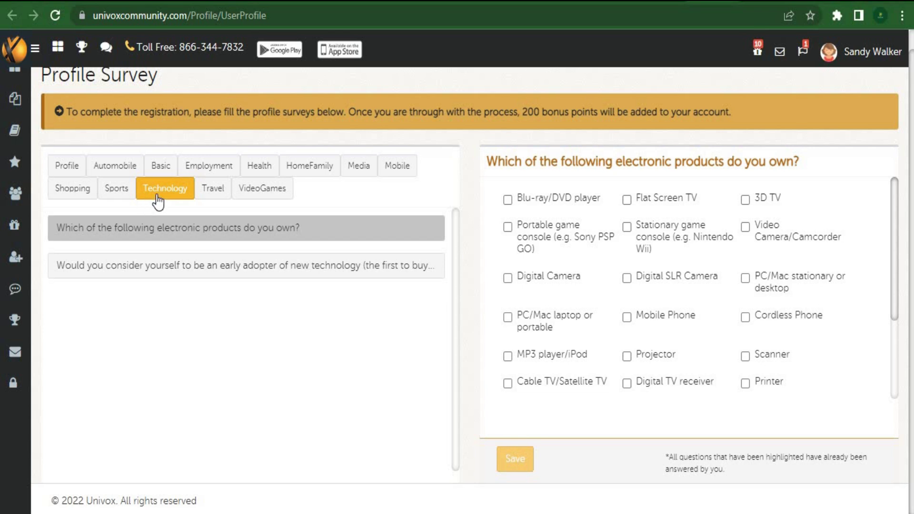
left_click(259, 174)
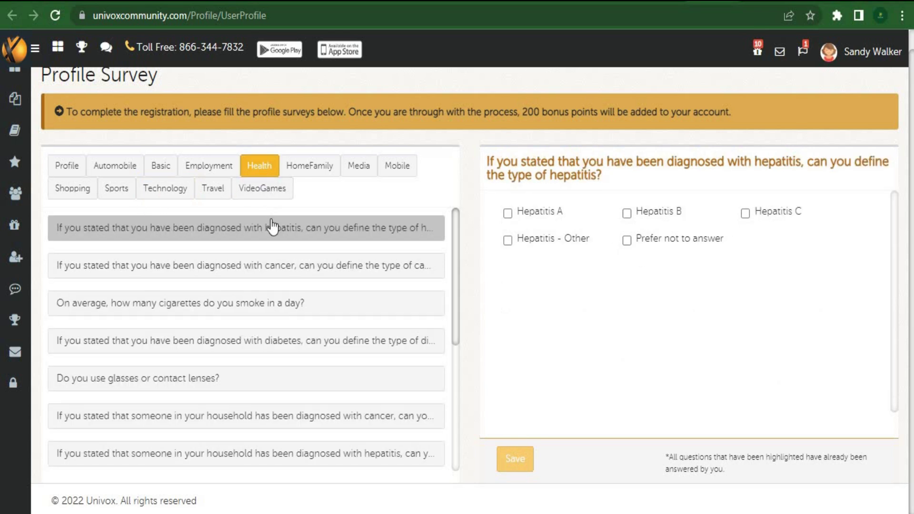
left_click(275, 268)
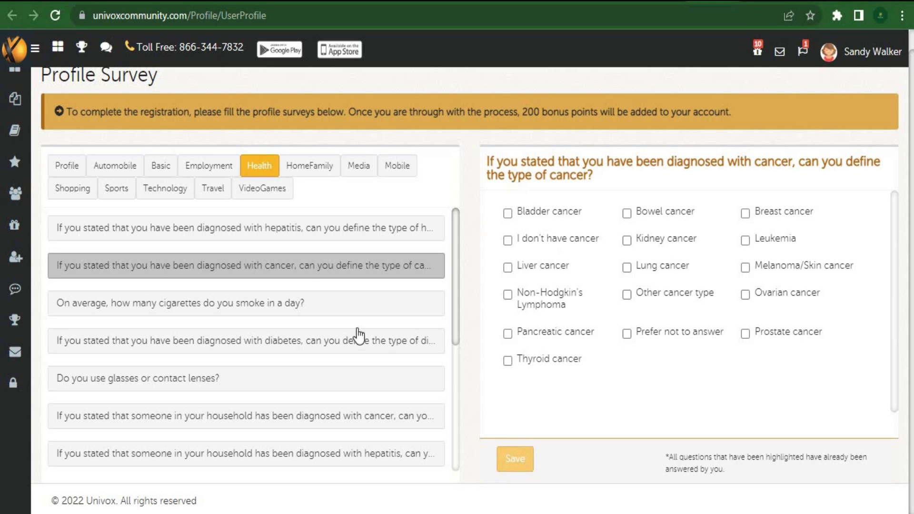
Review the Health questions on daily cigarettes, diabetes type, glasses or contact lenses, household cancer, hepatitis and other illnesses, and smoking.
left_click(308, 317)
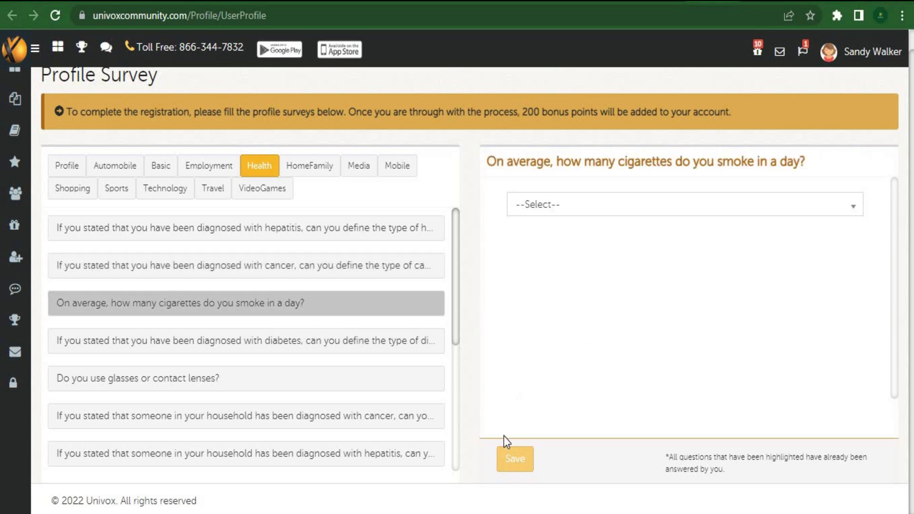
left_click(314, 345)
scroll(312, 306, "down", 3)
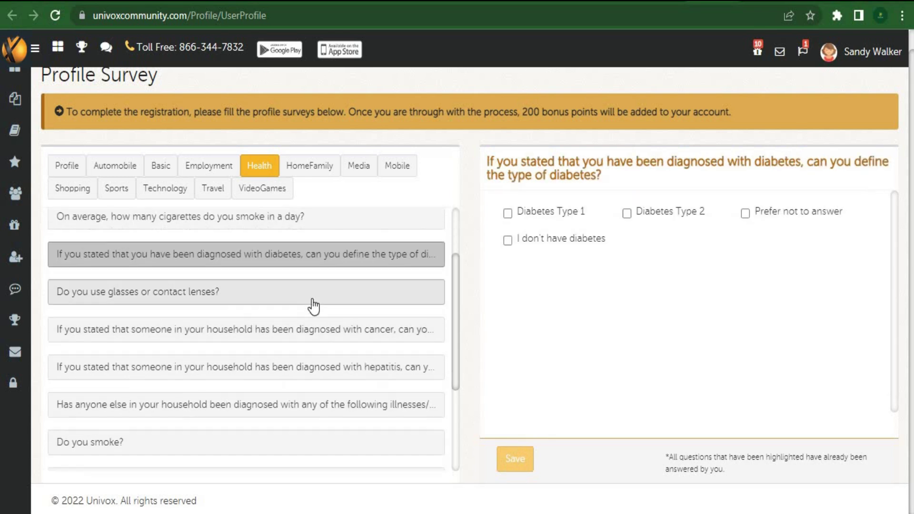
left_click(310, 237)
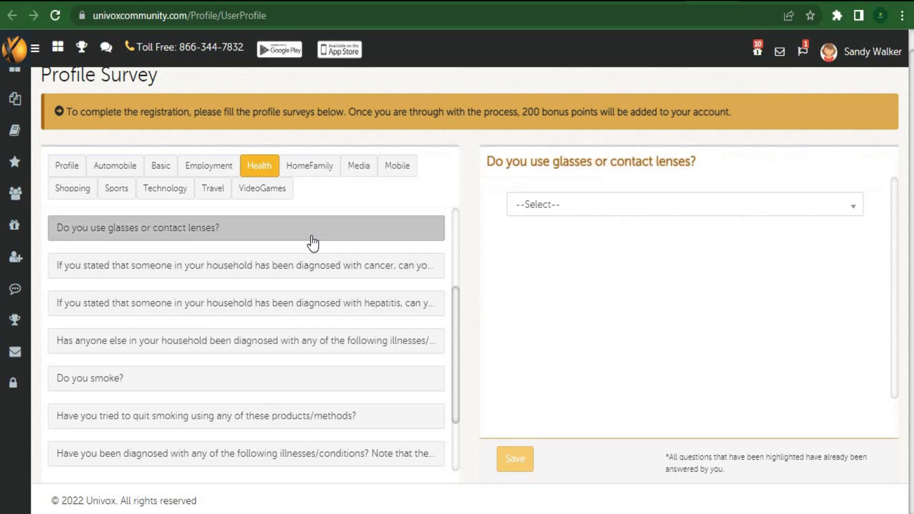
left_click(314, 270)
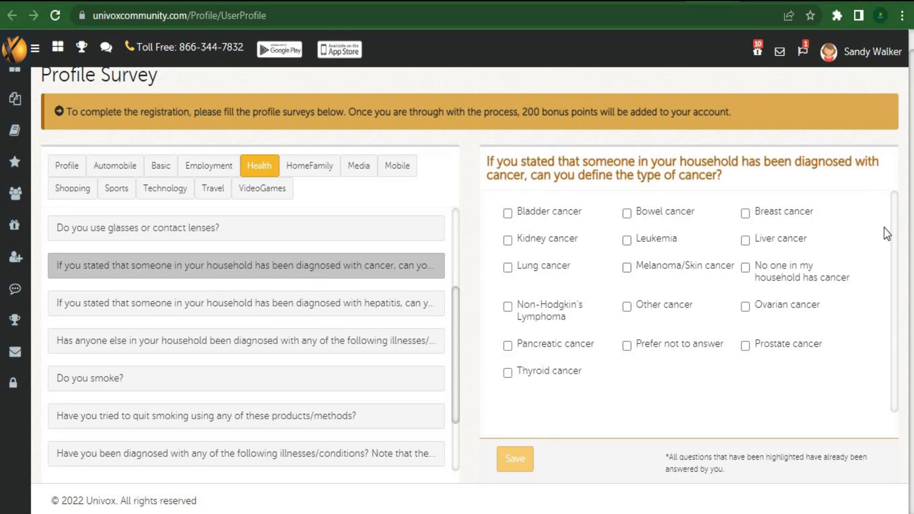
left_click(372, 313)
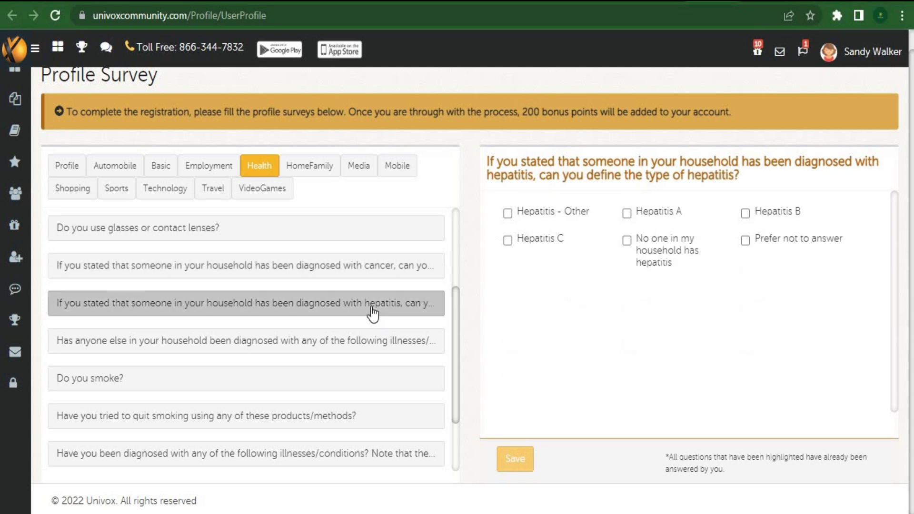
left_click(349, 348)
left_click(342, 381)
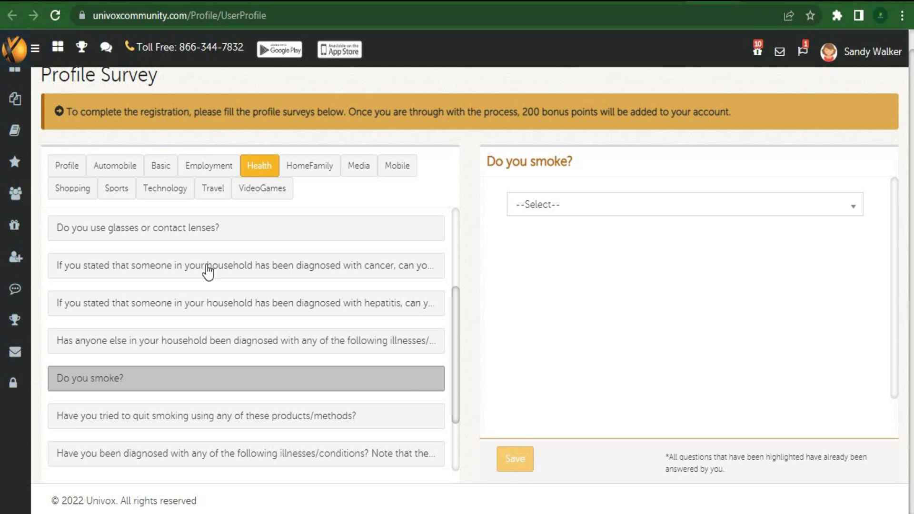
Look through the profile survey categories once more, from Profile and Automobile through Media and Mobile to VideoGames.
left_click(79, 169)
left_click(117, 166)
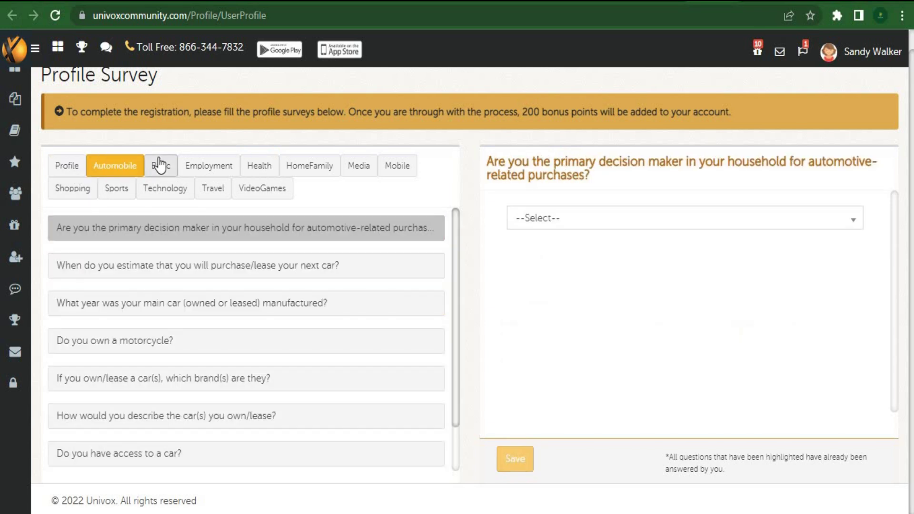
left_click(160, 166)
left_click(195, 166)
left_click(255, 165)
left_click(300, 165)
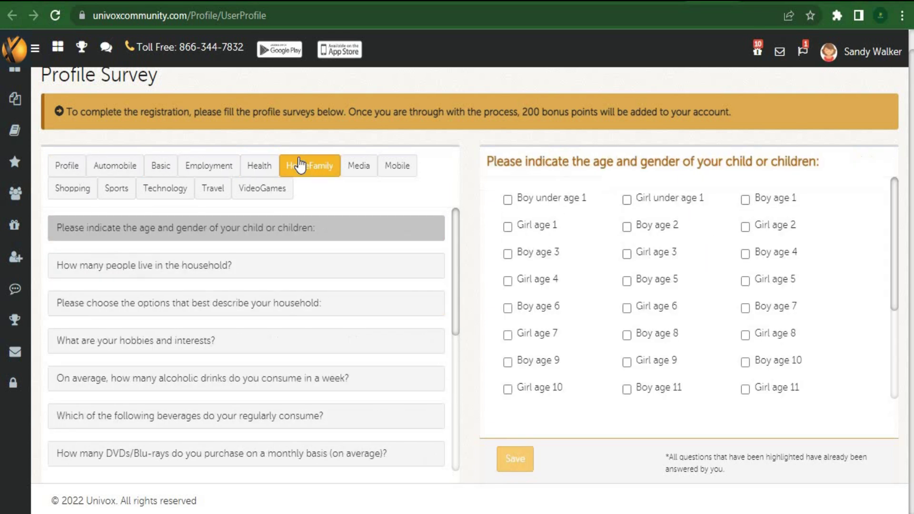
left_click(385, 166)
left_click(366, 169)
left_click(88, 193)
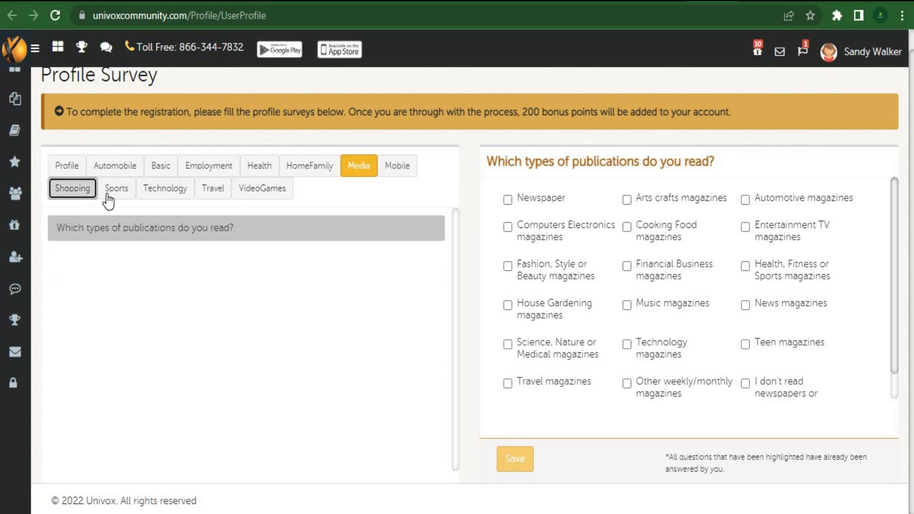
left_click(114, 190)
left_click(164, 189)
left_click(213, 189)
left_click(252, 191)
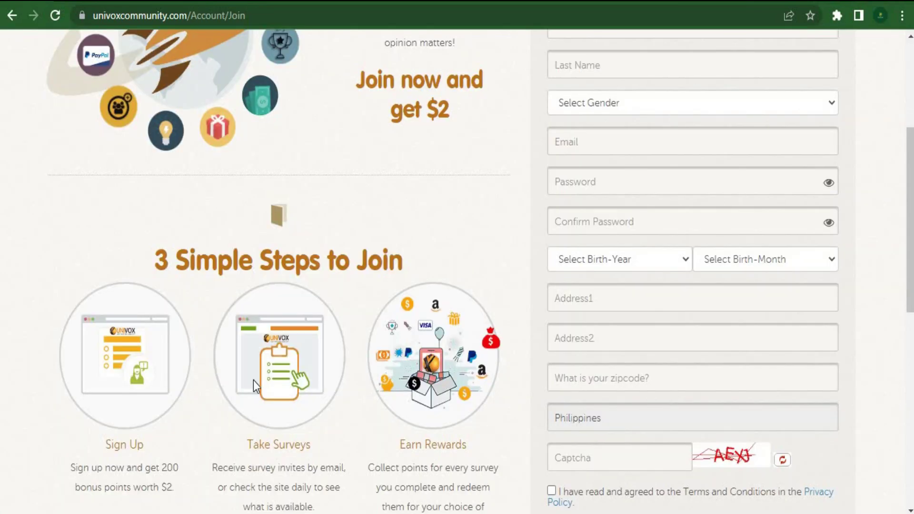
Look over the Univox join page's rewards overview and the beginning of its sign-up form.
scroll(255, 380, "up", 3)
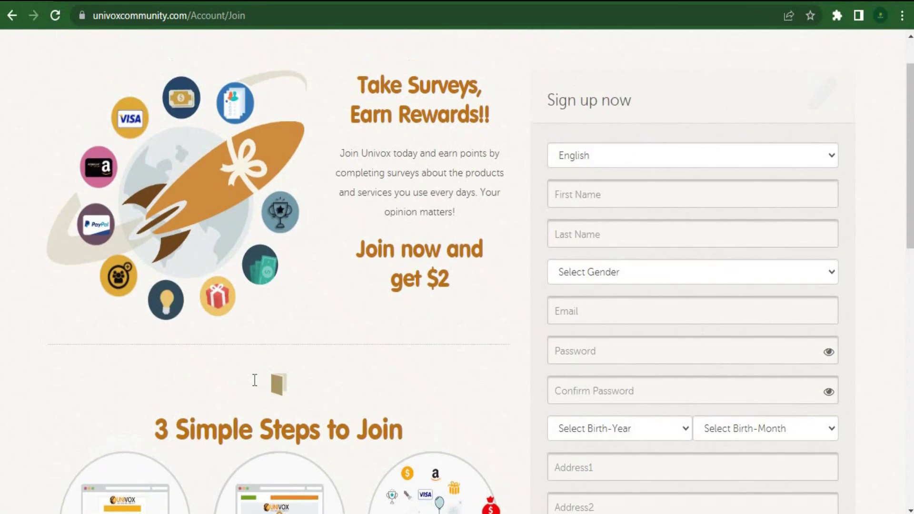
scroll(255, 379, "up", 1)
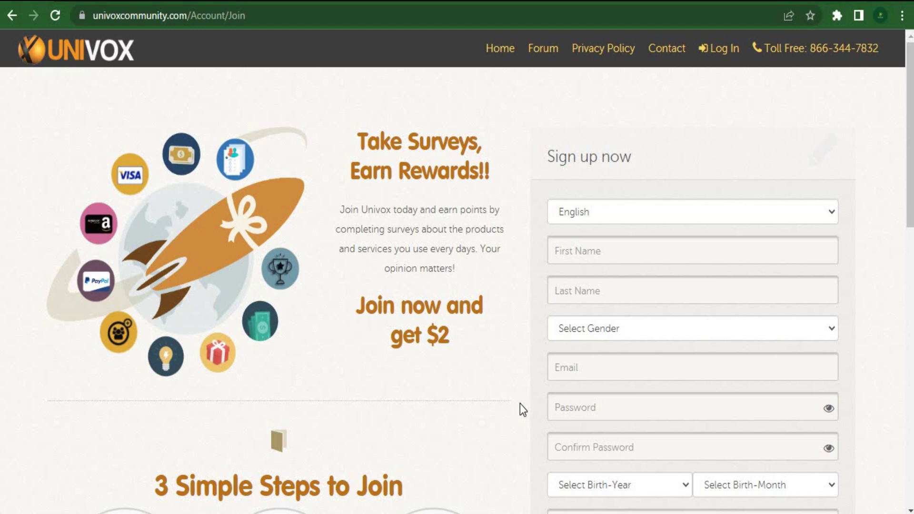